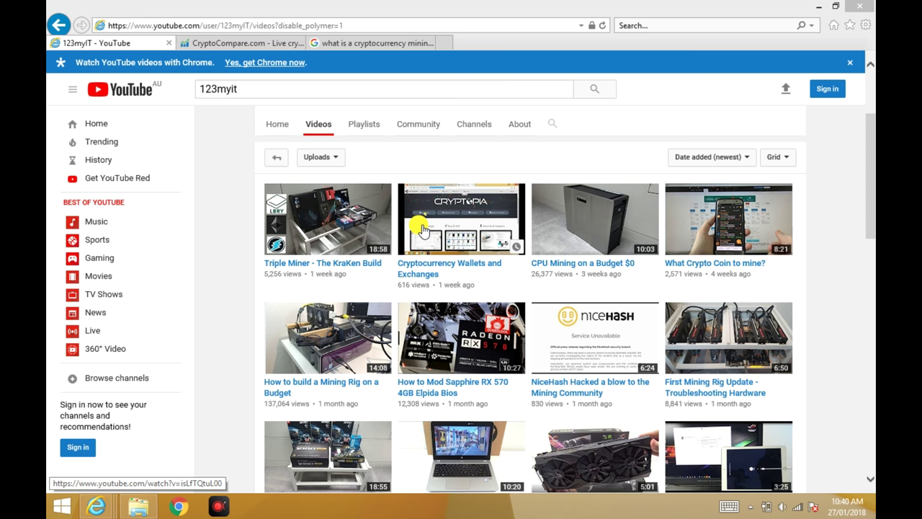
Read the definition of a mining pool in the Google results, highlighting its phrases on block-finding probability, reward splitting and the term itself
click(358, 48)
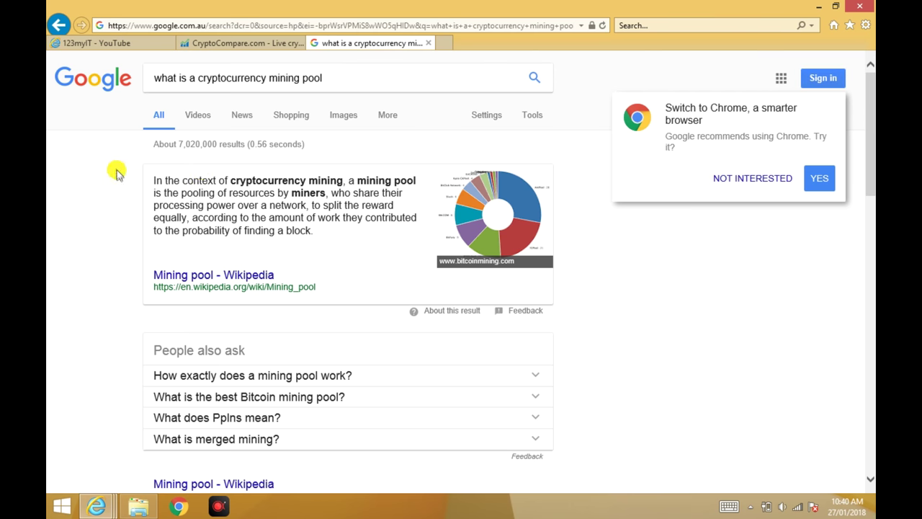
drag(415, 179, 208, 165)
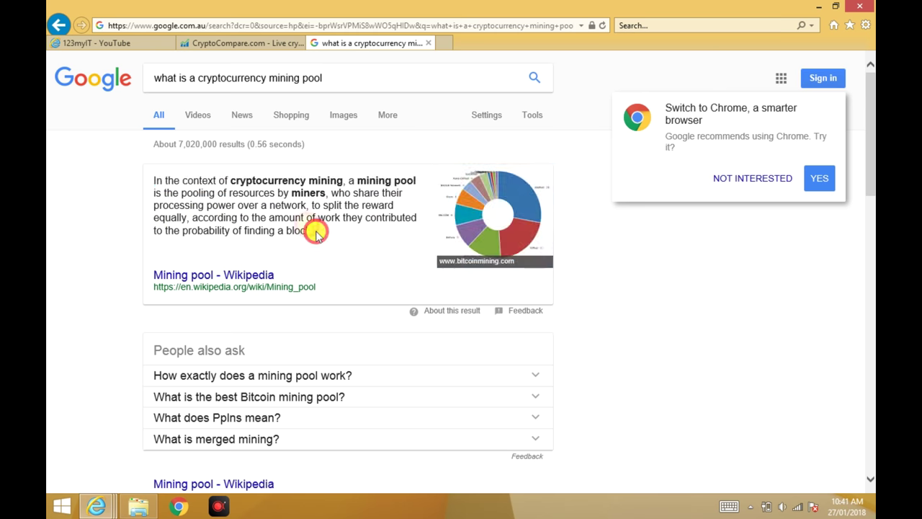
drag(312, 229, 183, 230)
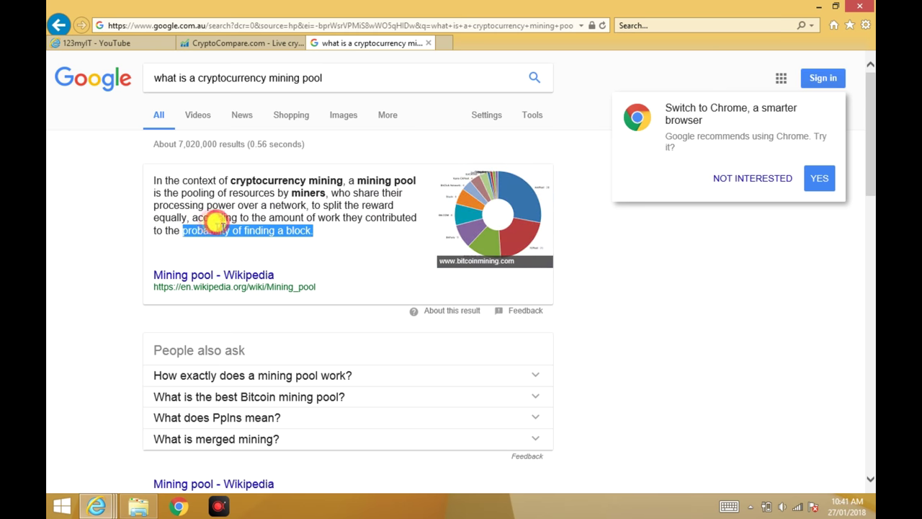
click(318, 229)
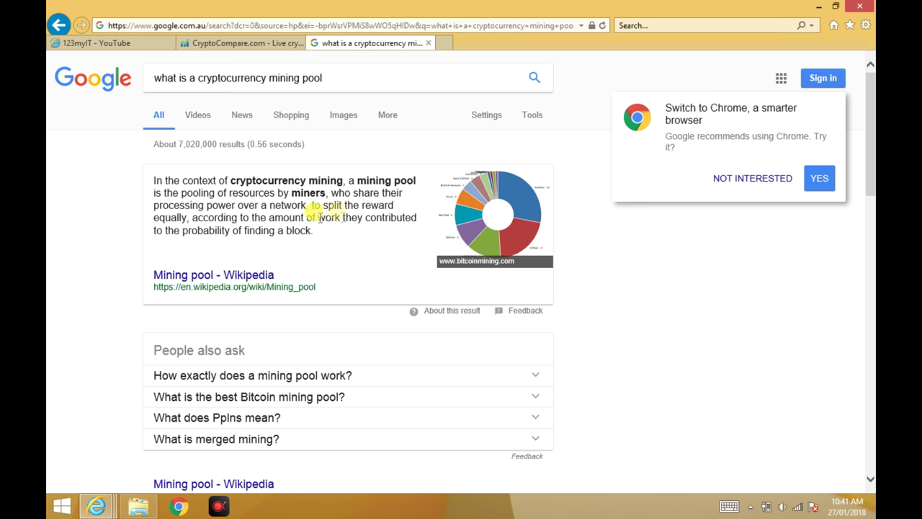
drag(394, 206, 322, 205)
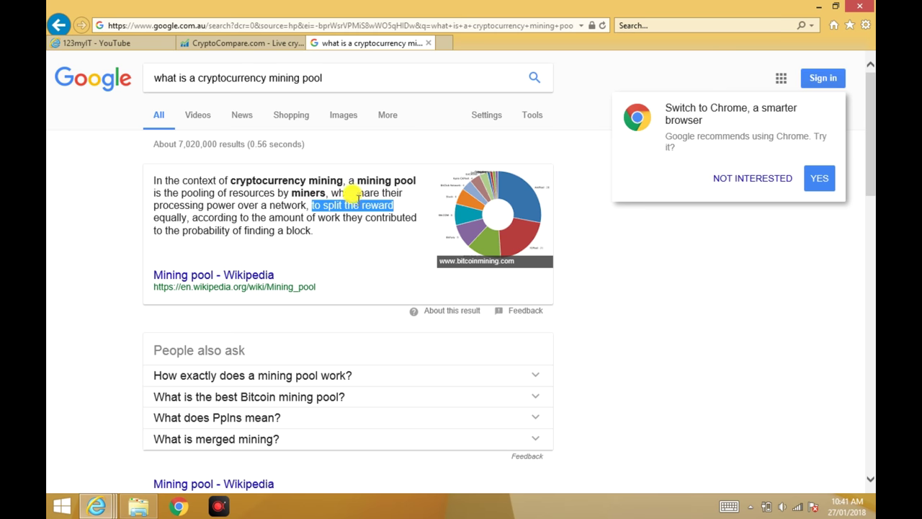
drag(356, 175, 408, 174)
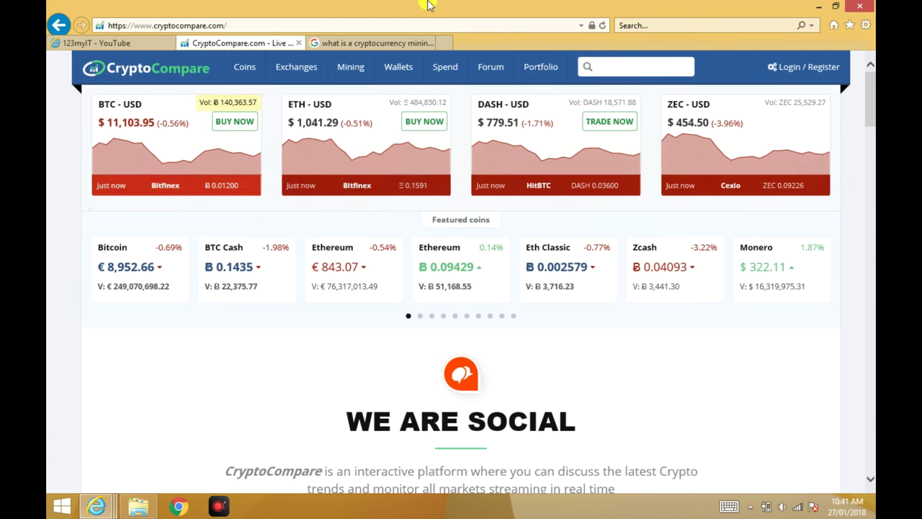
Open the mining pools comparison on the CryptoCompare site and look through the first listed pools
mouse_move(353, 68)
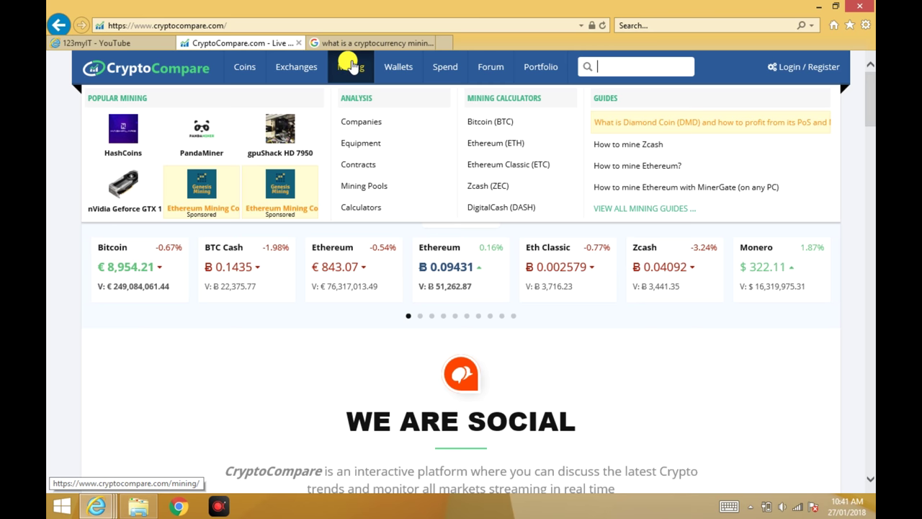
click(364, 189)
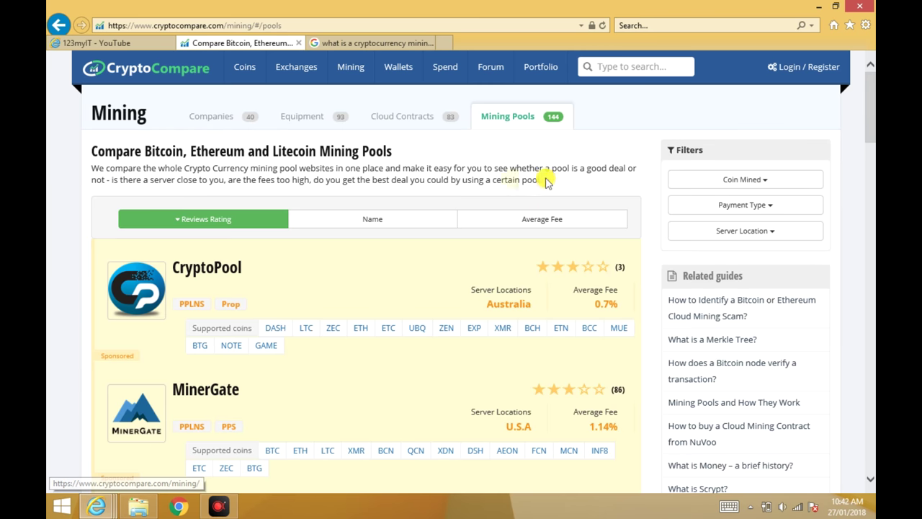
scroll(872, 105, down, 3)
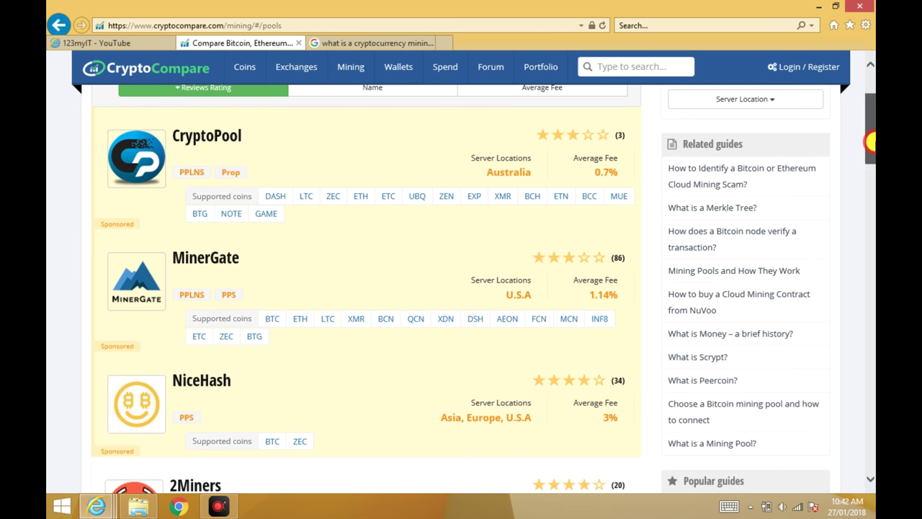
drag(872, 144, 870, 203)
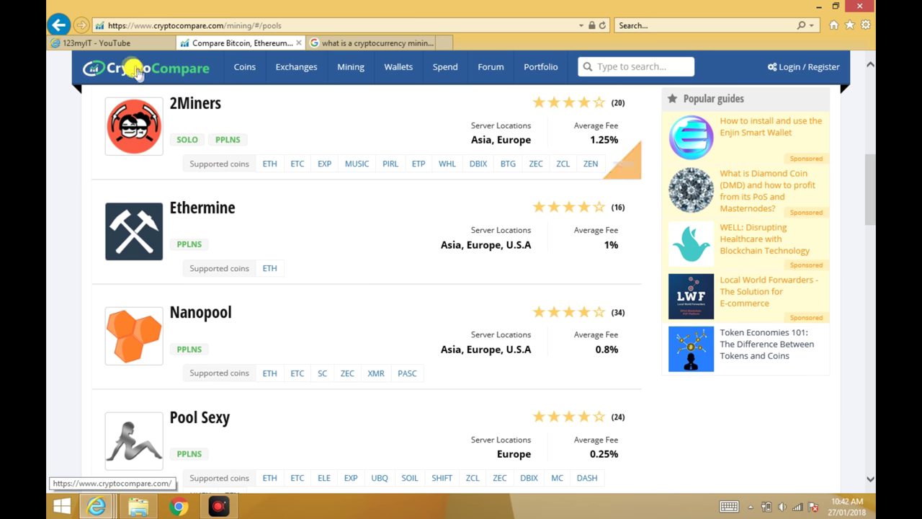
Check the "What Crypto Coin to mine?" video in the 123myIT channel's uploads and return to the mining pools comparison
click(121, 44)
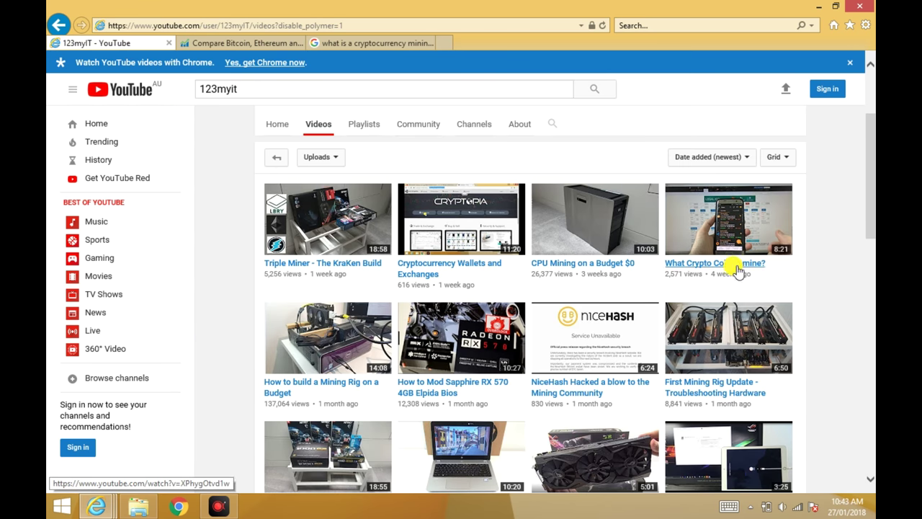
click(247, 42)
mouse_move(297, 66)
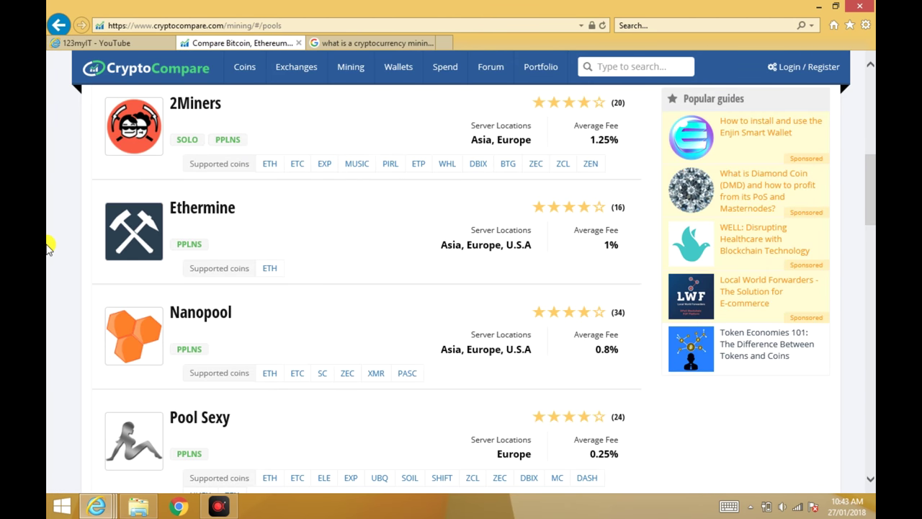
Examine the payment types and supported coins of the 2Miners, Ethermine and Nanopool entries
scroll(47, 240, down, 1)
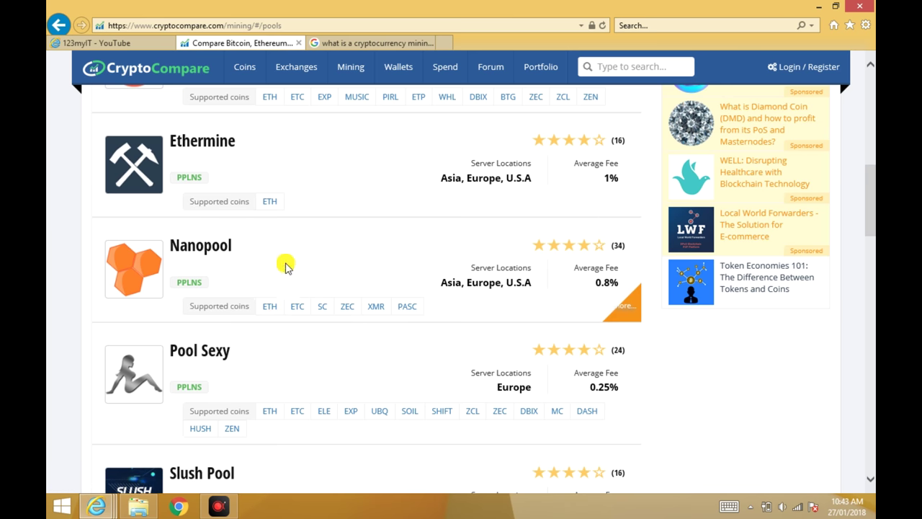
scroll(284, 268, up, 1)
scroll(284, 263, up, 2)
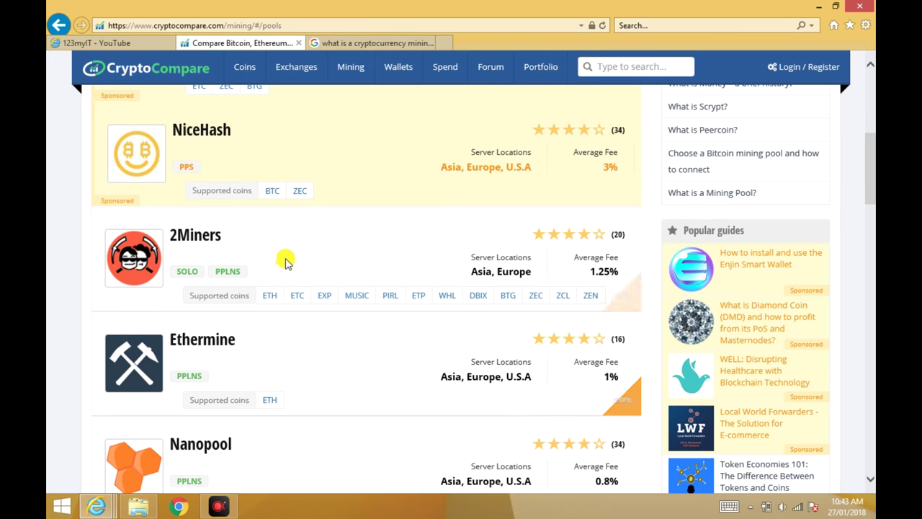
scroll(285, 262, down, 2)
scroll(284, 263, up, 2)
scroll(285, 263, down, 2)
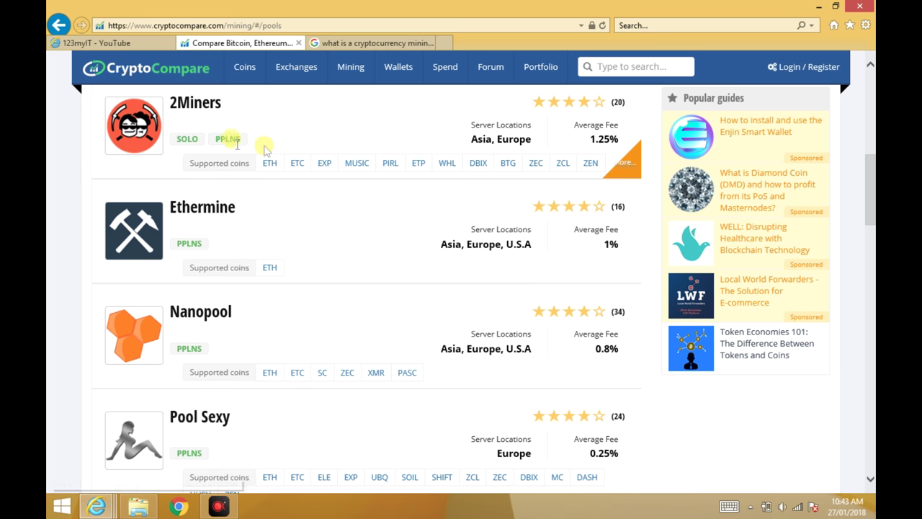
scroll(264, 185, down, 2)
scroll(238, 160, up, 1)
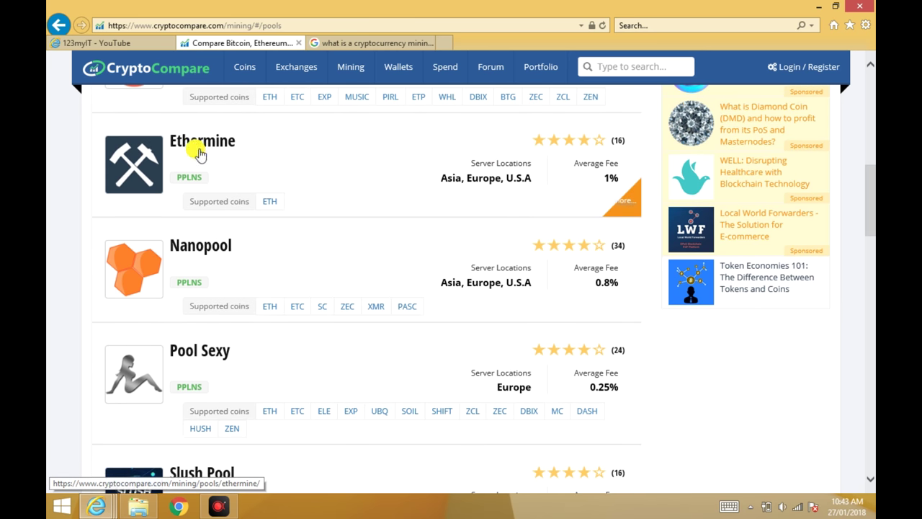
scroll(290, 214, down, 1)
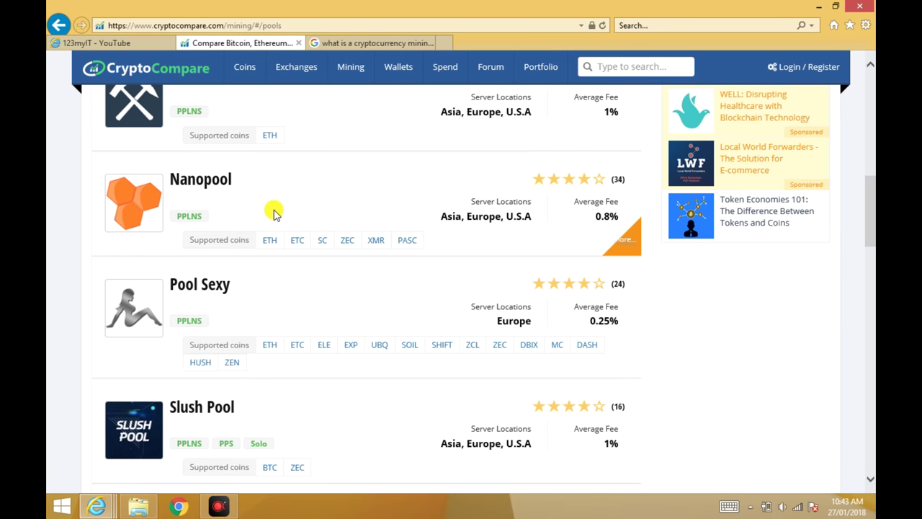
scroll(273, 209, up, 3)
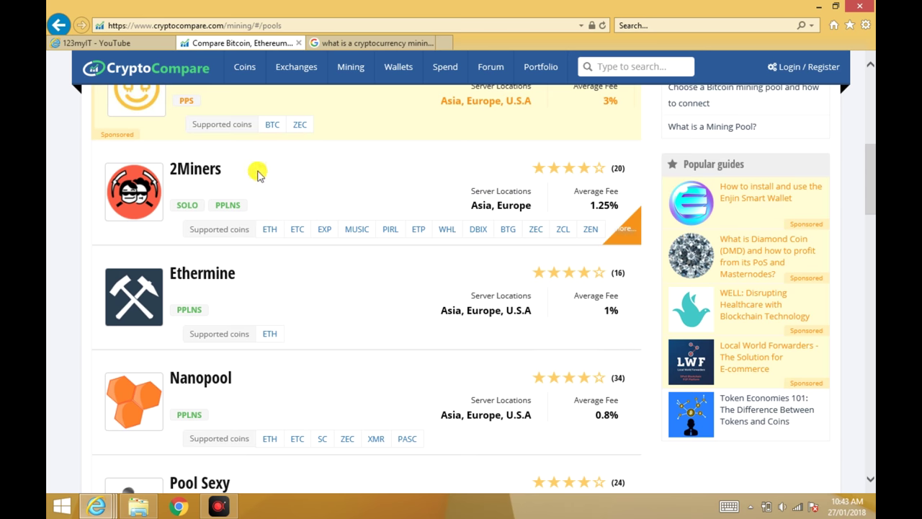
scroll(291, 196, down, 1)
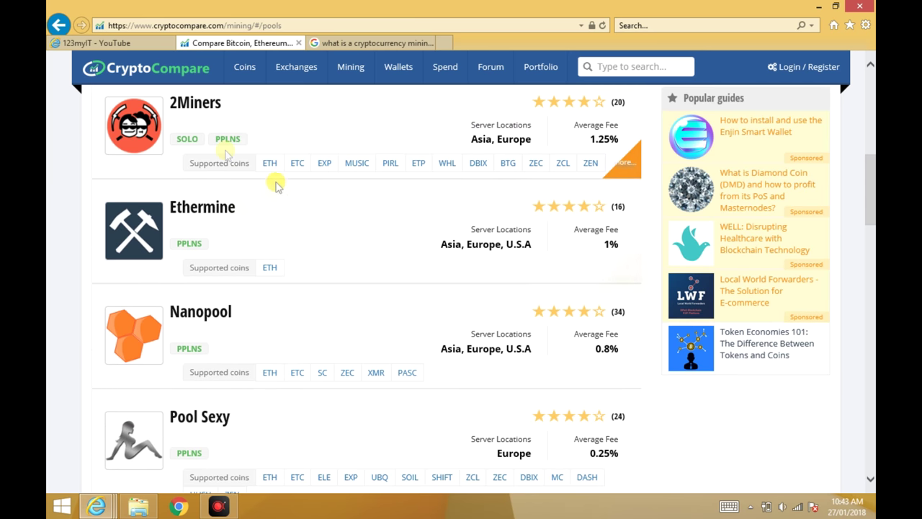
Survey the full list of mining pools, comparing the top-rated Nanopool entry with lower-rated ones such as Coinmine
scroll(329, 189, down, 20)
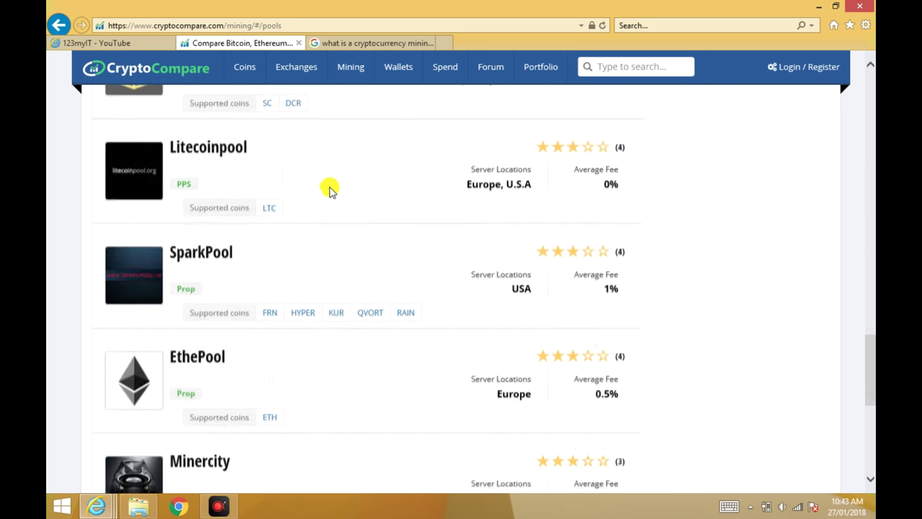
click(871, 375)
scroll(811, 358, down, 15)
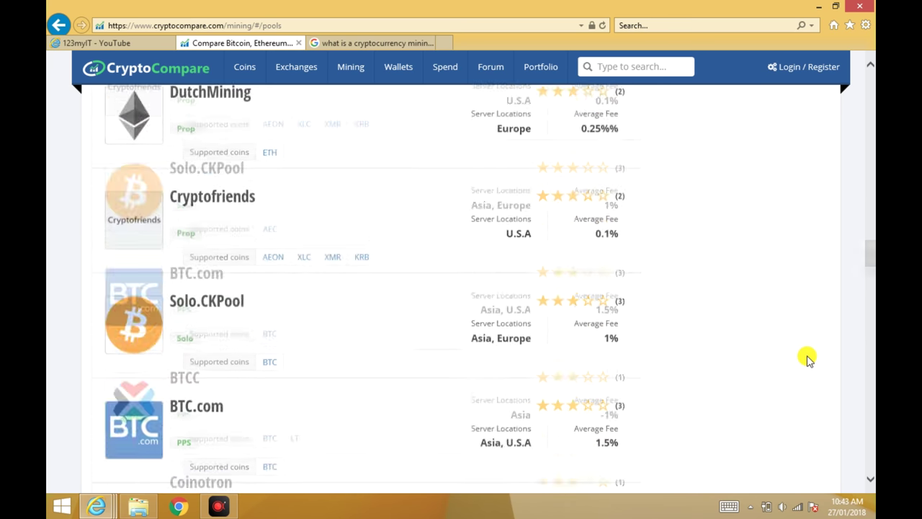
scroll(807, 358, down, 8)
scroll(807, 356, up, 10)
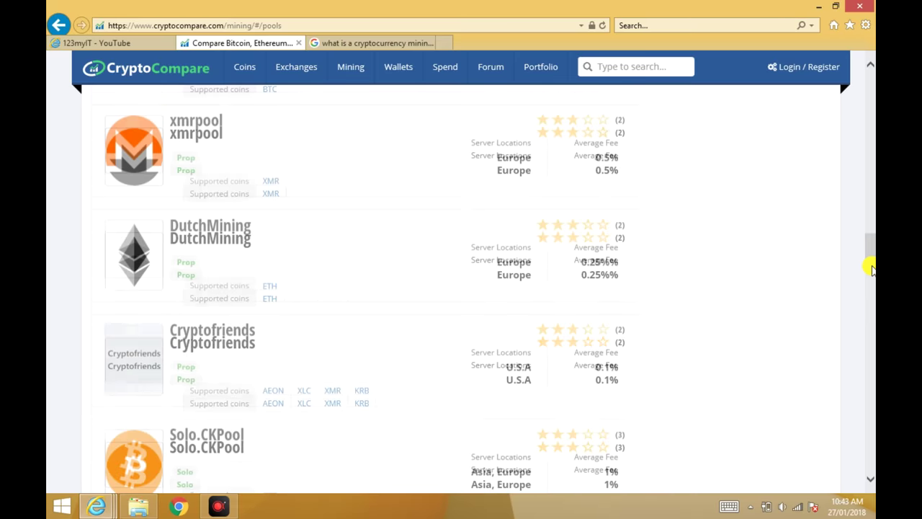
scroll(872, 270, up, 15)
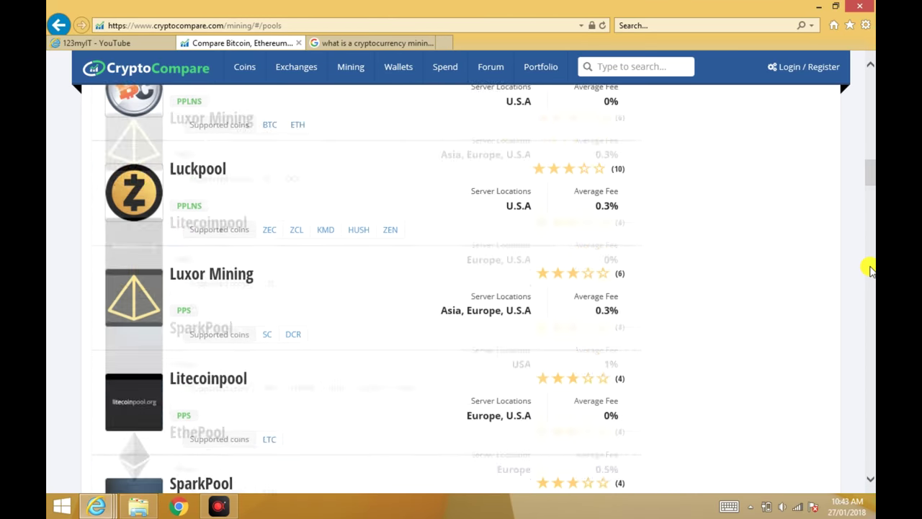
scroll(871, 270, up, 20)
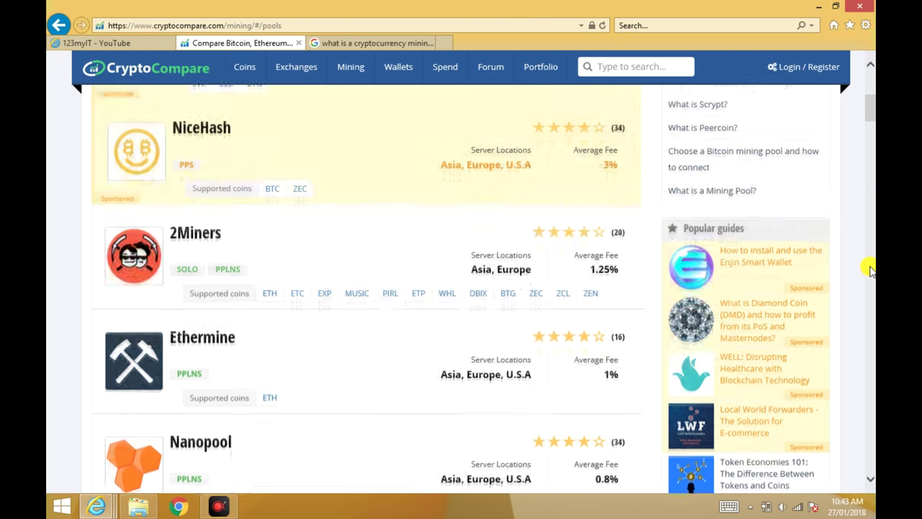
scroll(871, 270, down, 3)
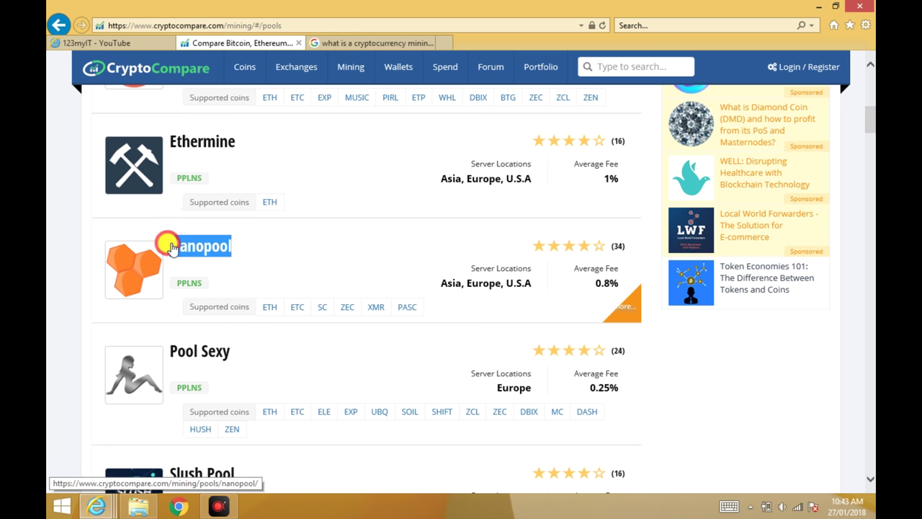
scroll(870, 169, down, 17)
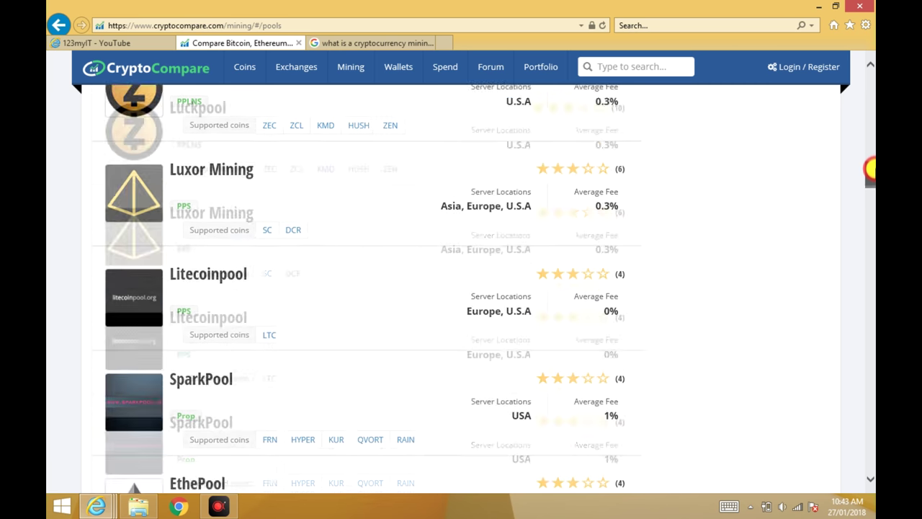
drag(871, 169, 867, 281)
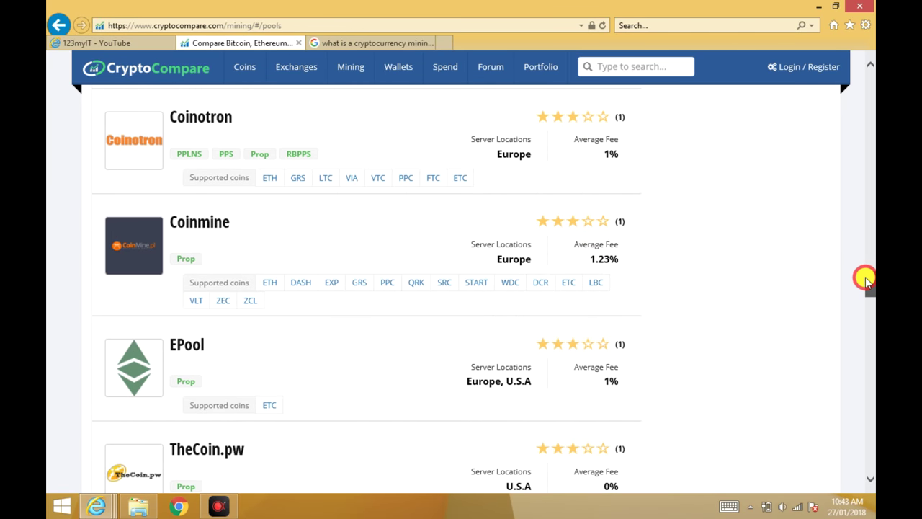
drag(237, 226, 173, 220)
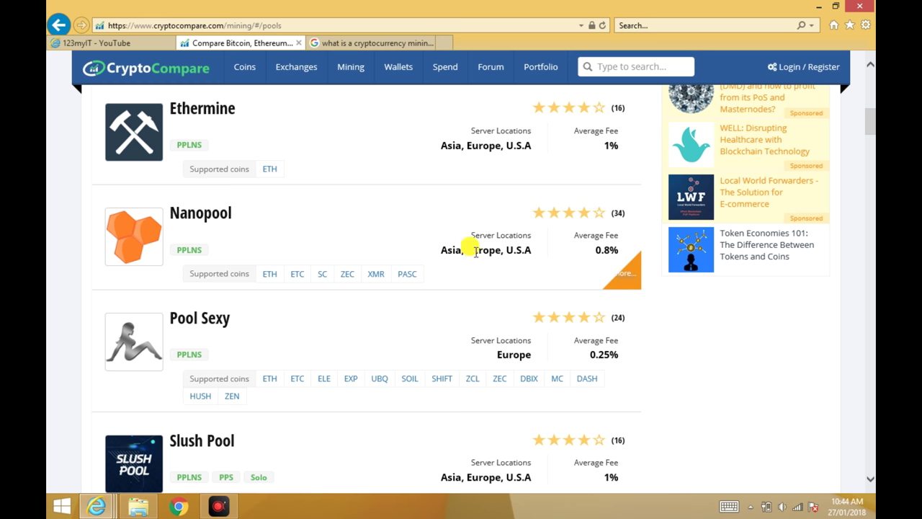
drag(530, 246, 457, 252)
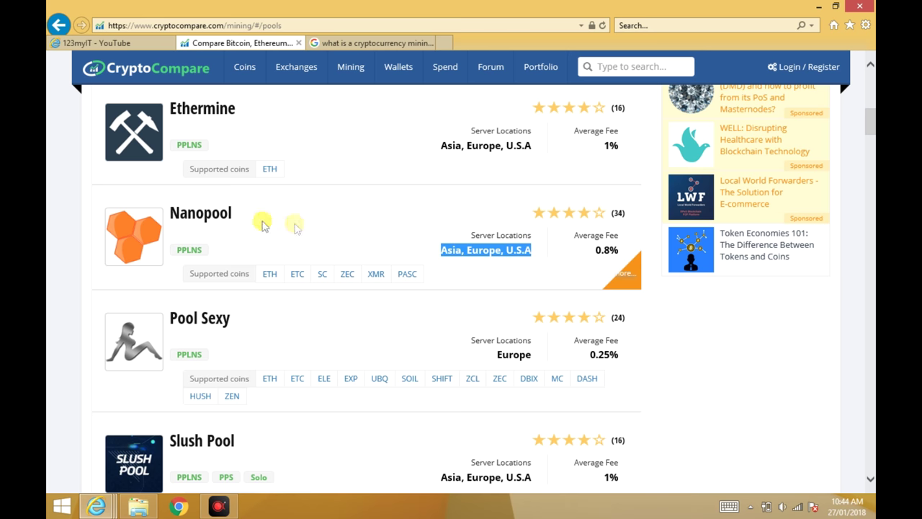
drag(237, 211, 168, 214)
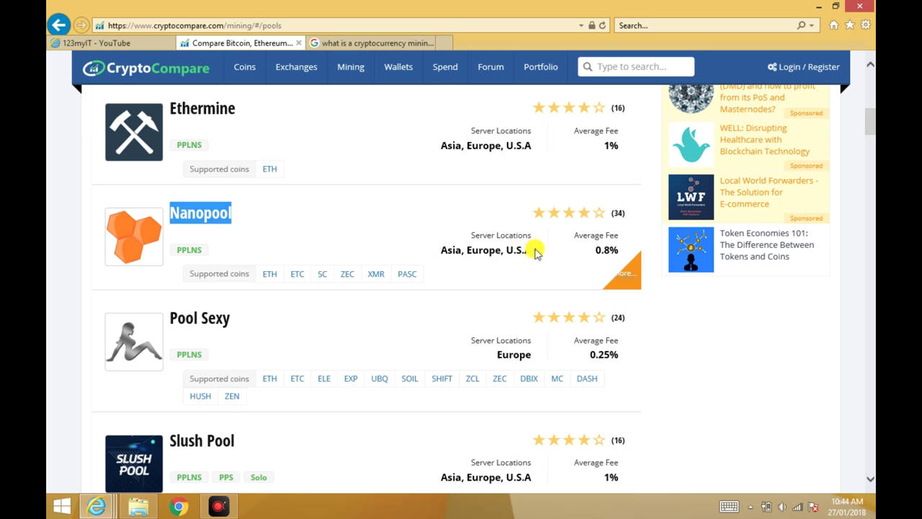
drag(532, 250, 441, 250)
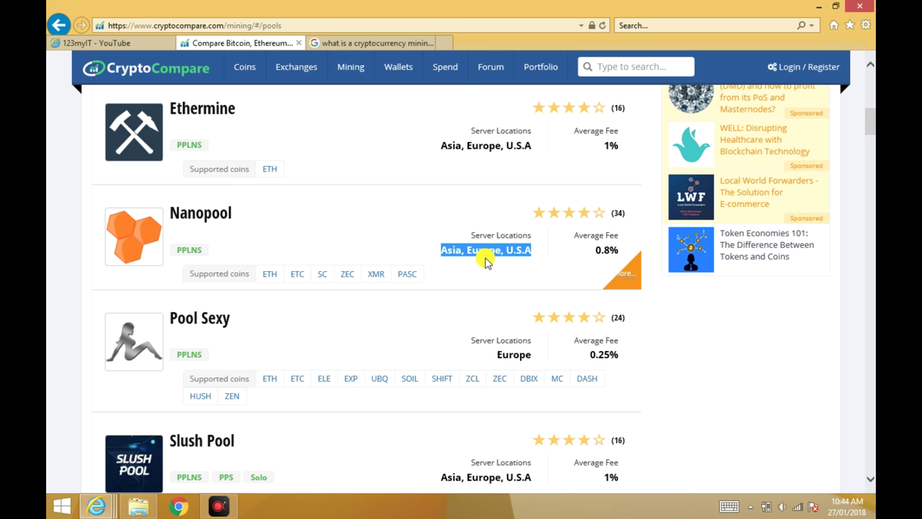
click(533, 250)
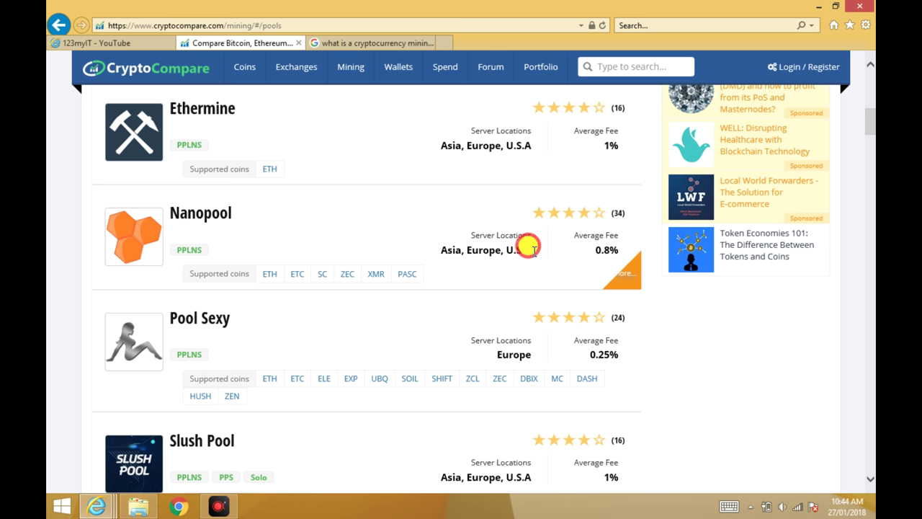
drag(535, 254, 516, 247)
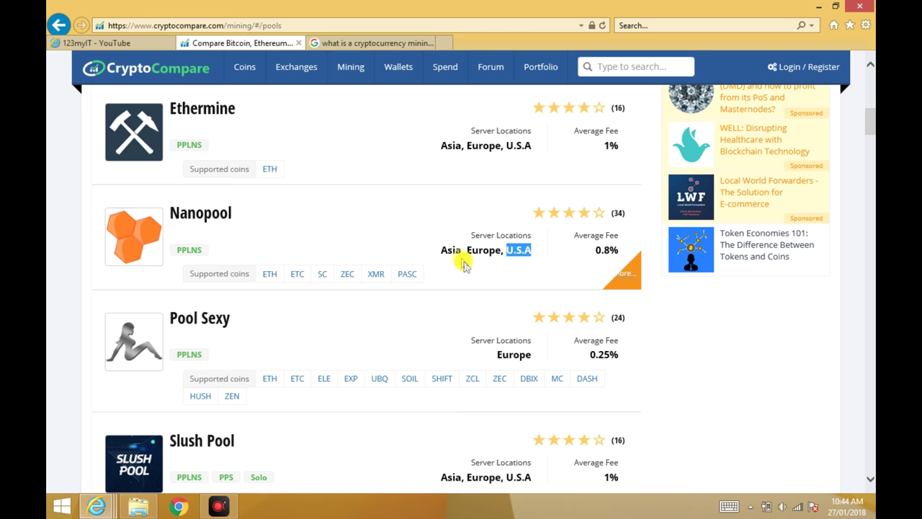
drag(461, 247, 447, 249)
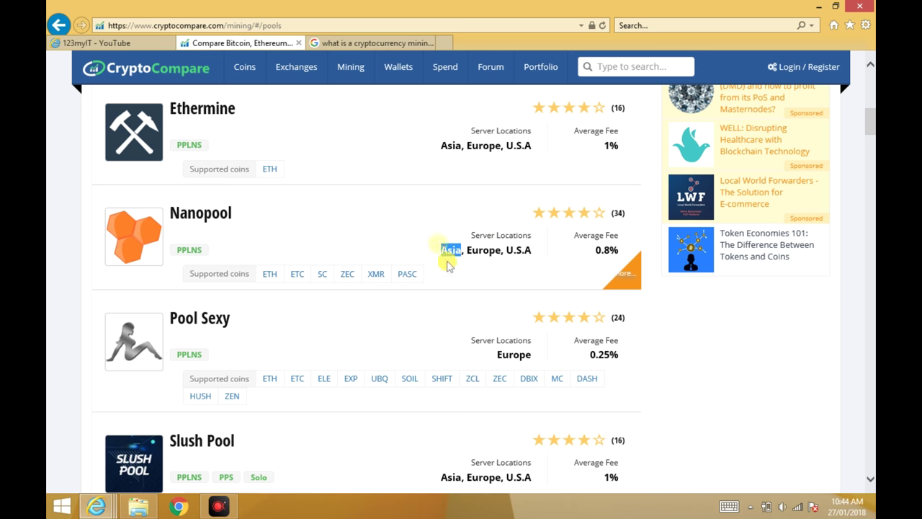
drag(500, 247, 468, 247)
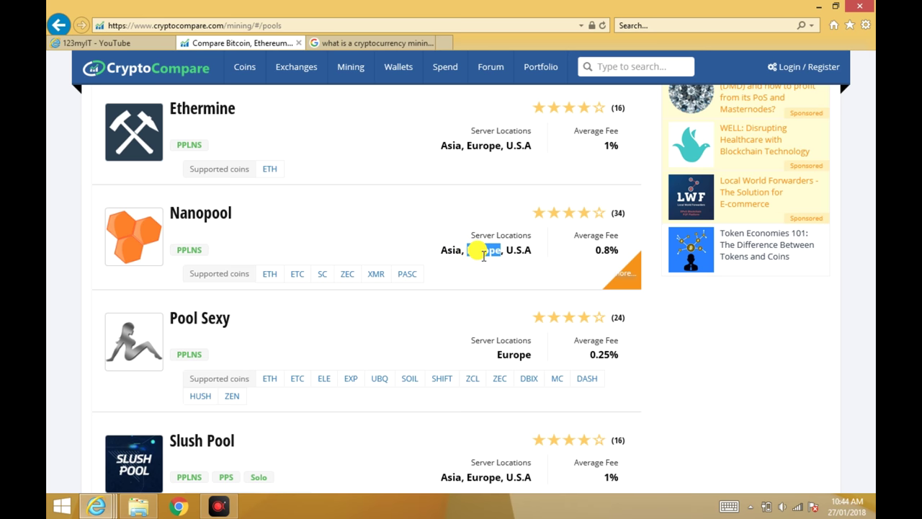
drag(527, 249, 508, 250)
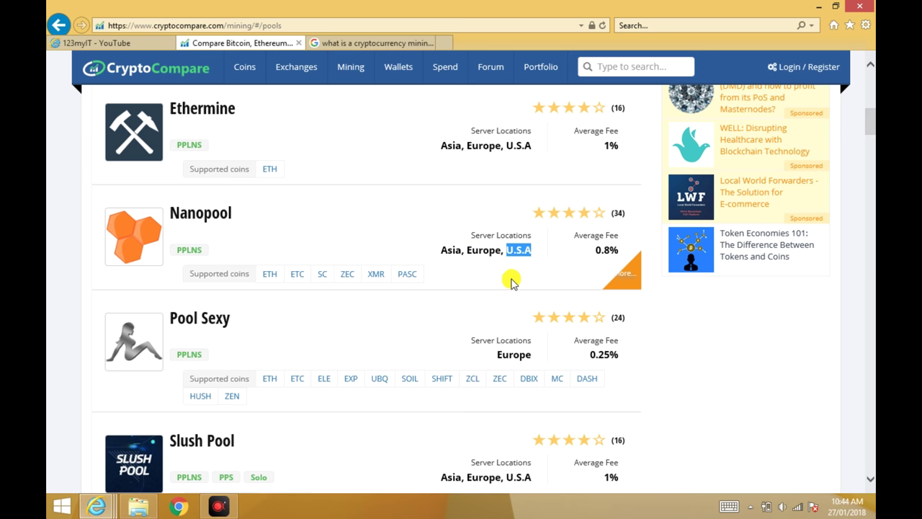
scroll(511, 283, up, 4)
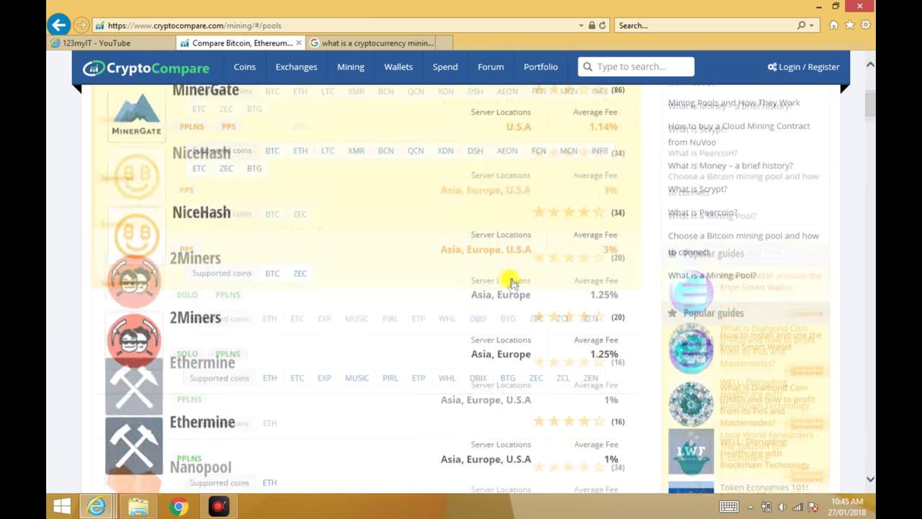
scroll(511, 283, down, 5)
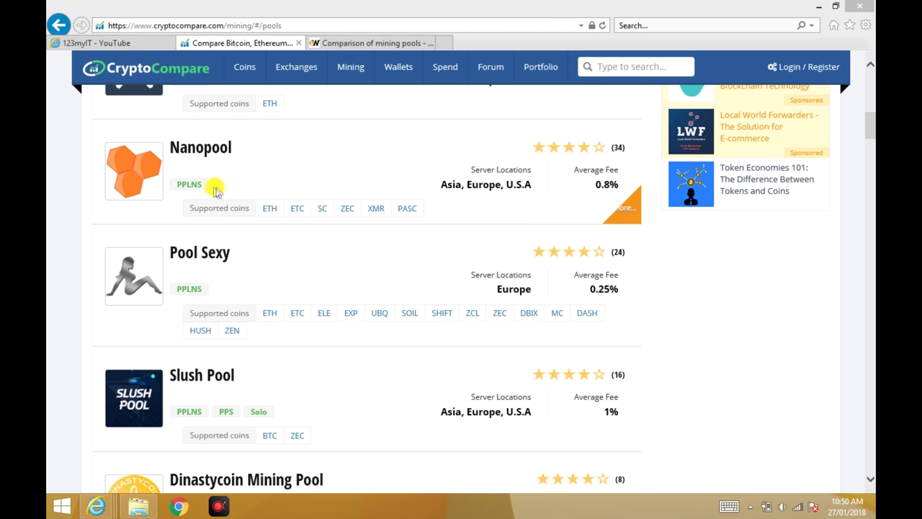
Examine the payment types, highlighting PPLNS for Nanopool and PPS, Solo and PPLNS for Slush Pool
double_click(206, 183)
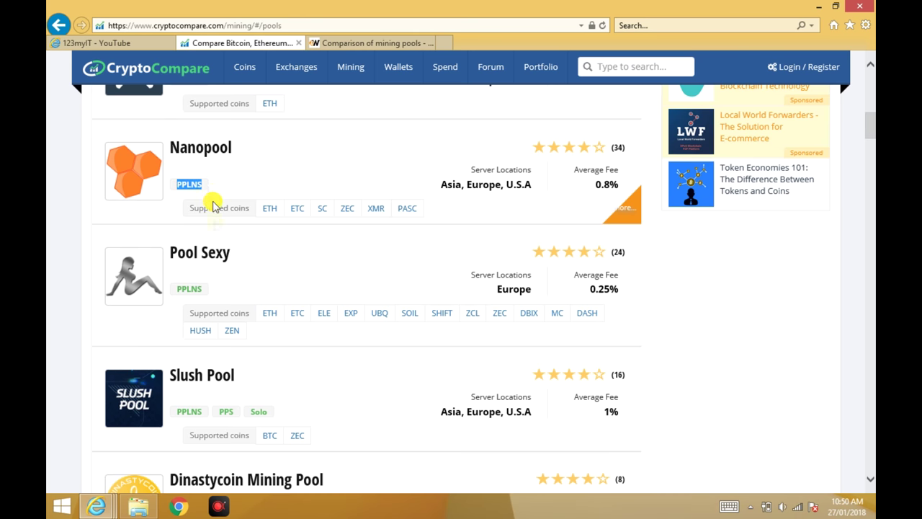
double_click(229, 410)
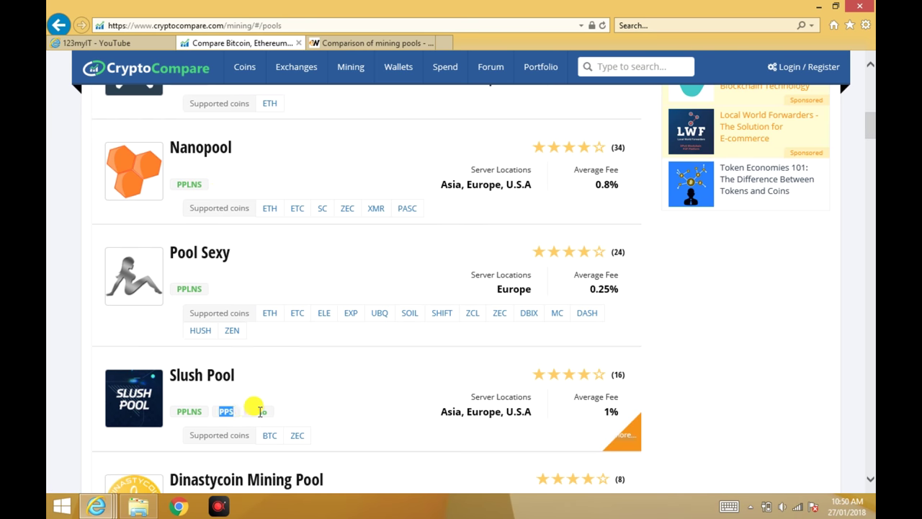
double_click(252, 410)
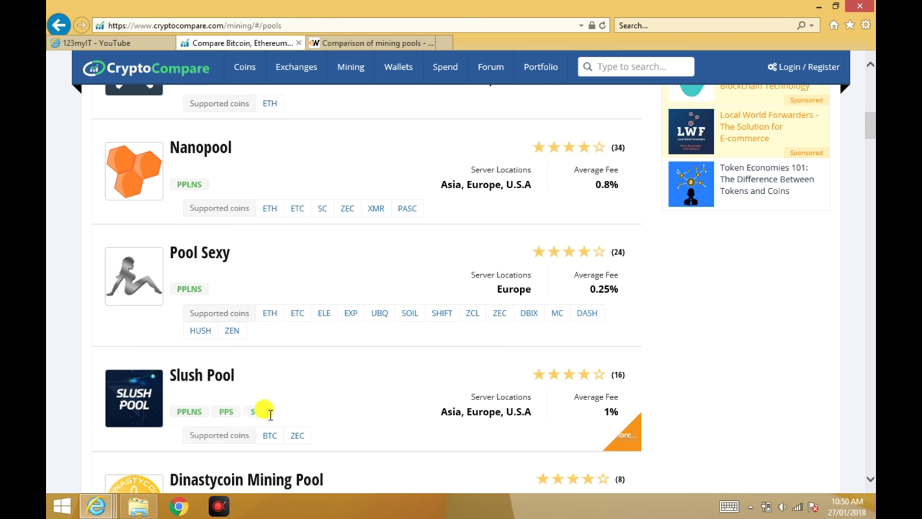
click(260, 417)
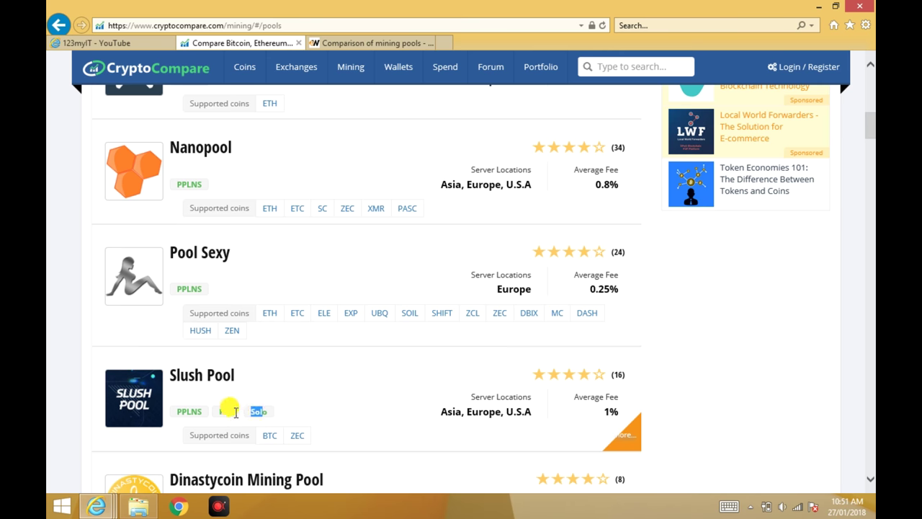
drag(182, 412, 176, 412)
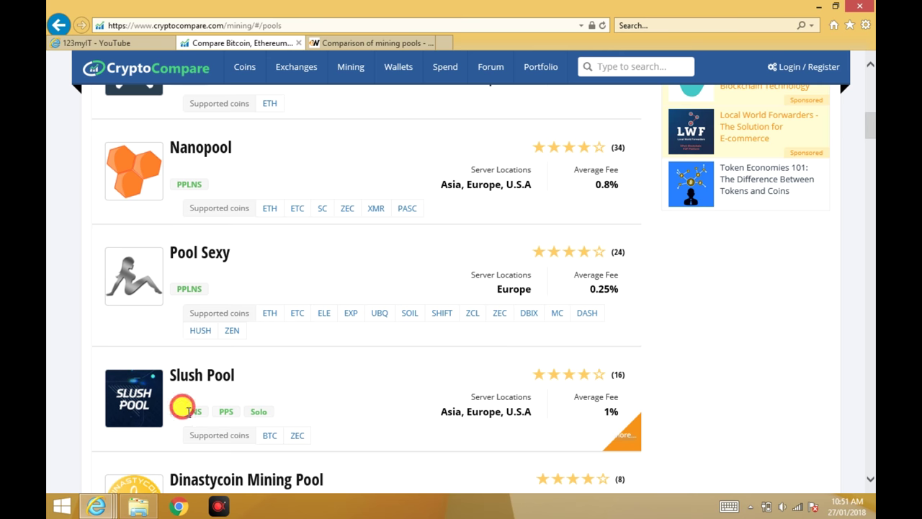
Switch to the Bitcoin Wiki "Comparison of mining pools" page and highlight the PPS reward type explanation
click(379, 45)
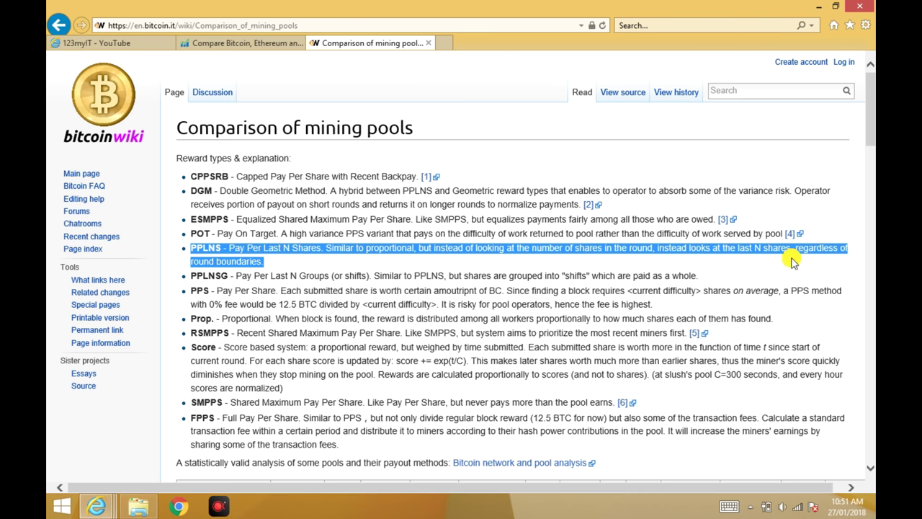
click(274, 266)
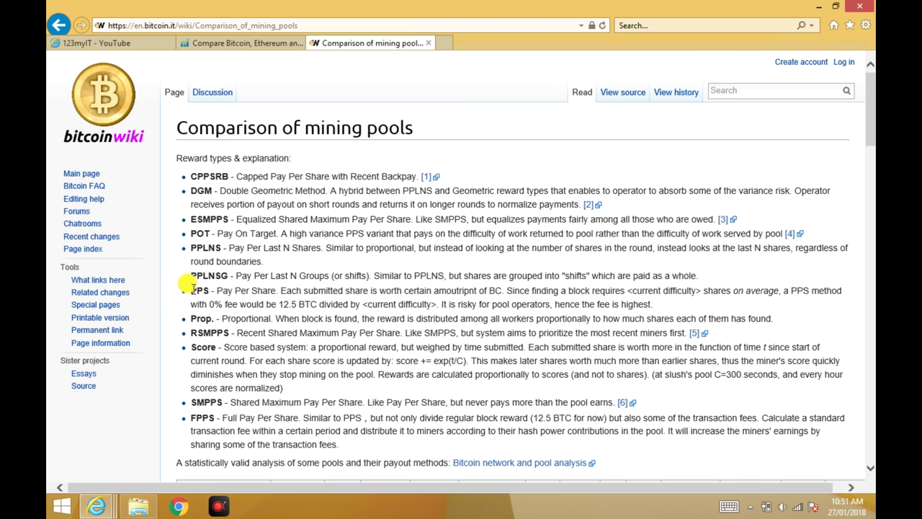
drag(190, 288, 654, 304)
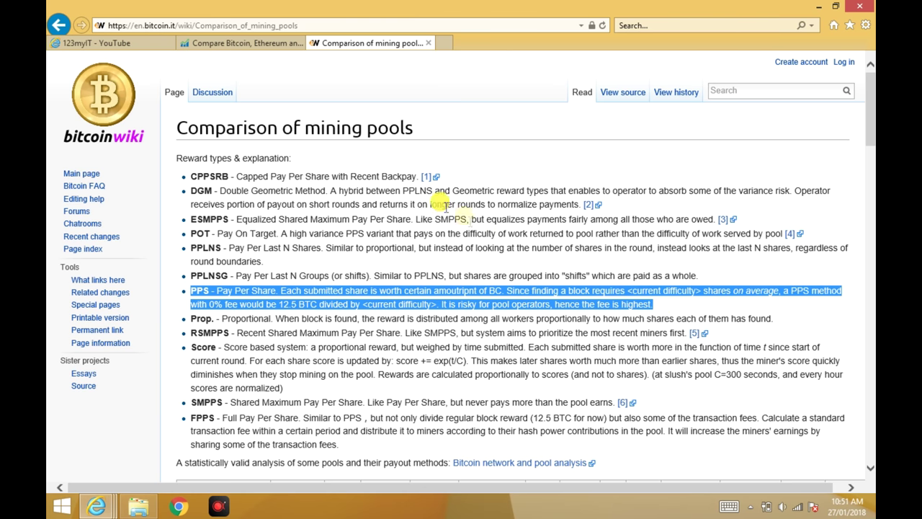
Return to the CryptoCompare mining pools list and examine Slush Pool's payment types and average fee
click(243, 43)
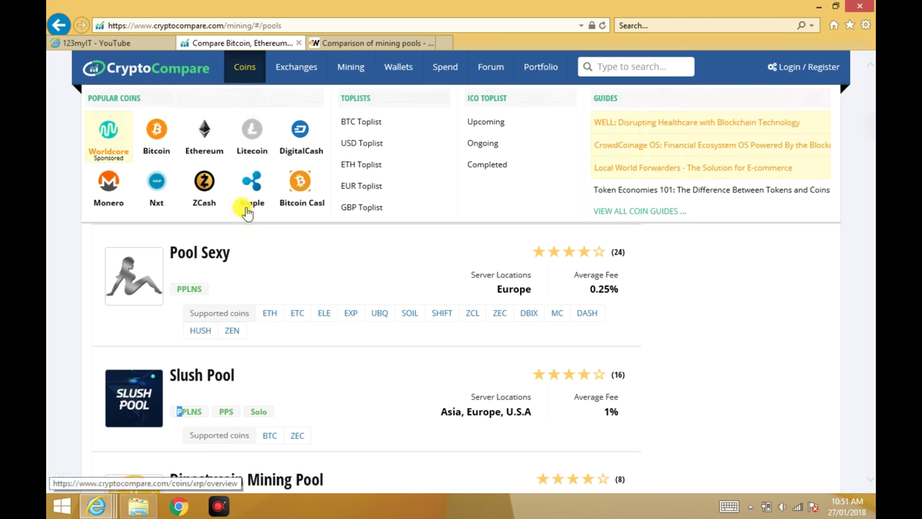
click(257, 396)
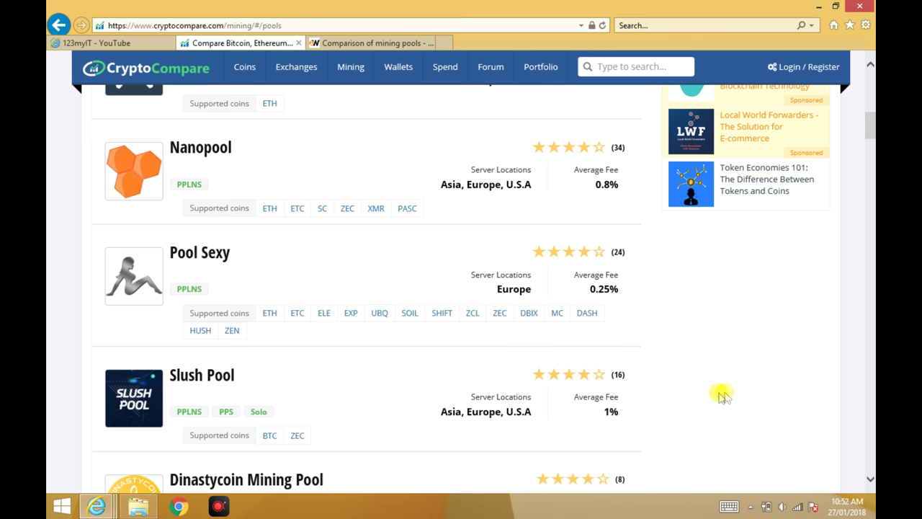
click(618, 416)
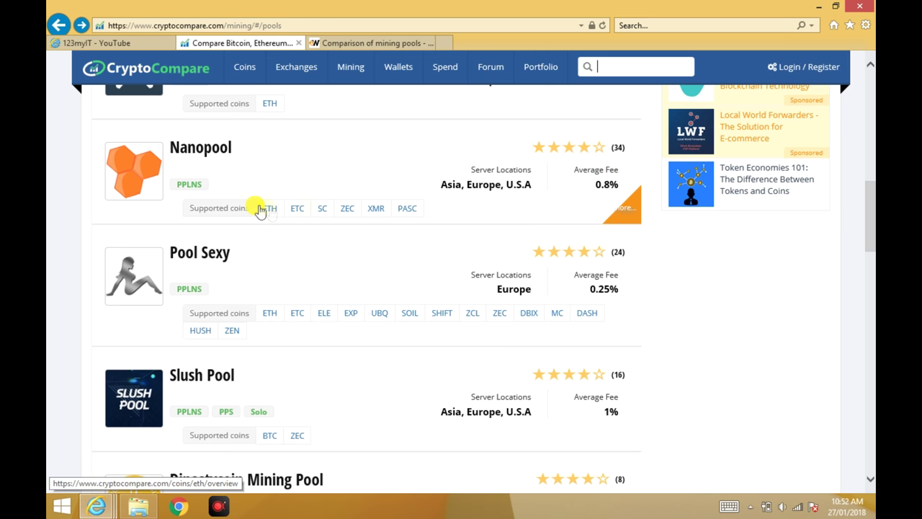
Open Nanopool's detail page and examine its server addresses for each coin and the minimum payouts
click(561, 196)
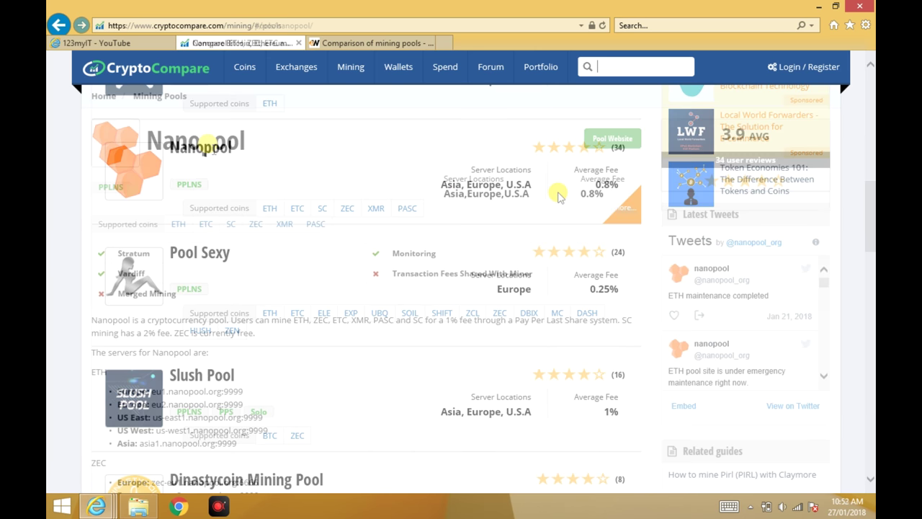
scroll(388, 330, down, 1)
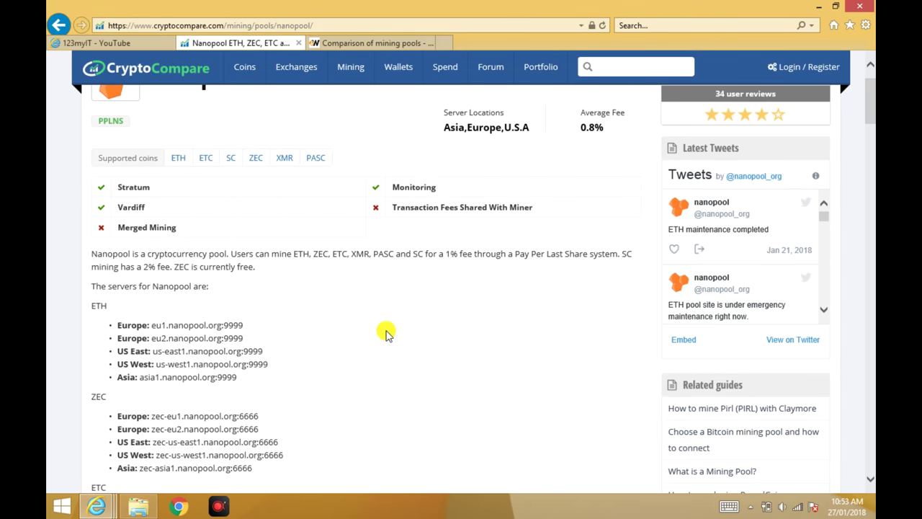
scroll(385, 331, down, 1)
scroll(206, 345, down, 2)
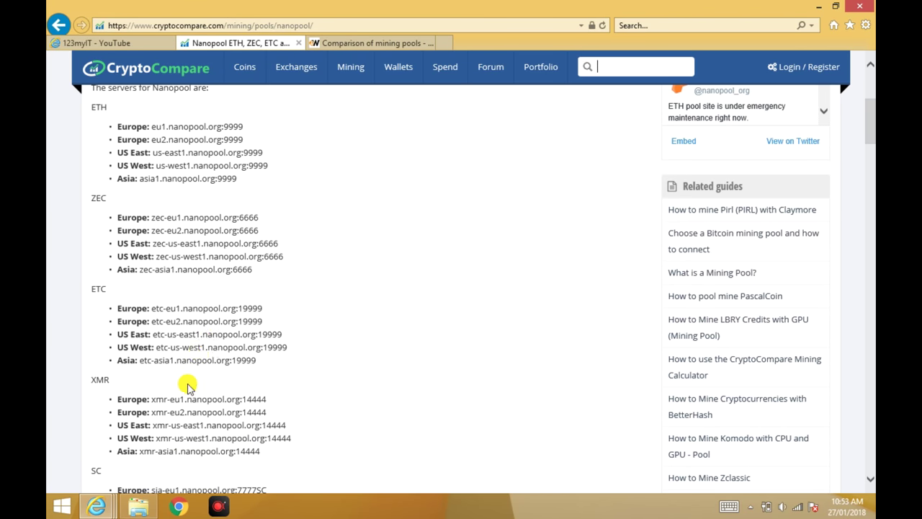
scroll(189, 393, down, 4)
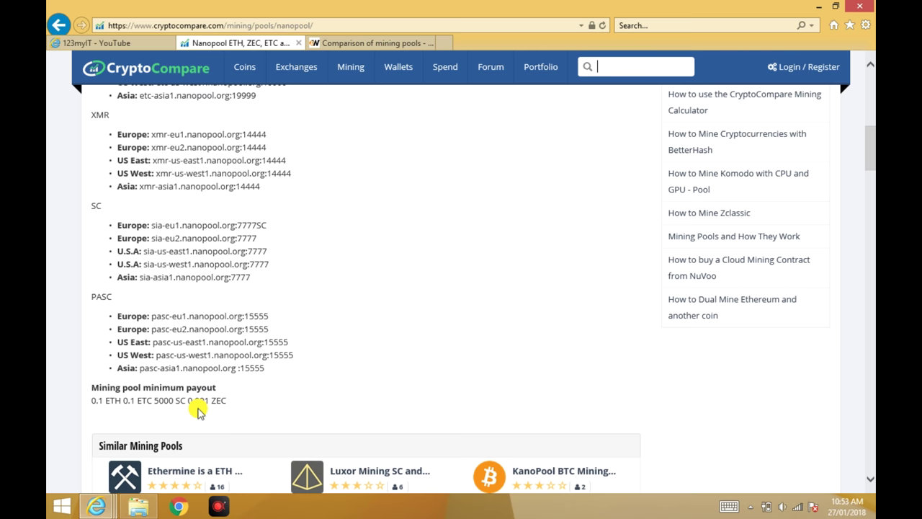
scroll(192, 354, up, 3)
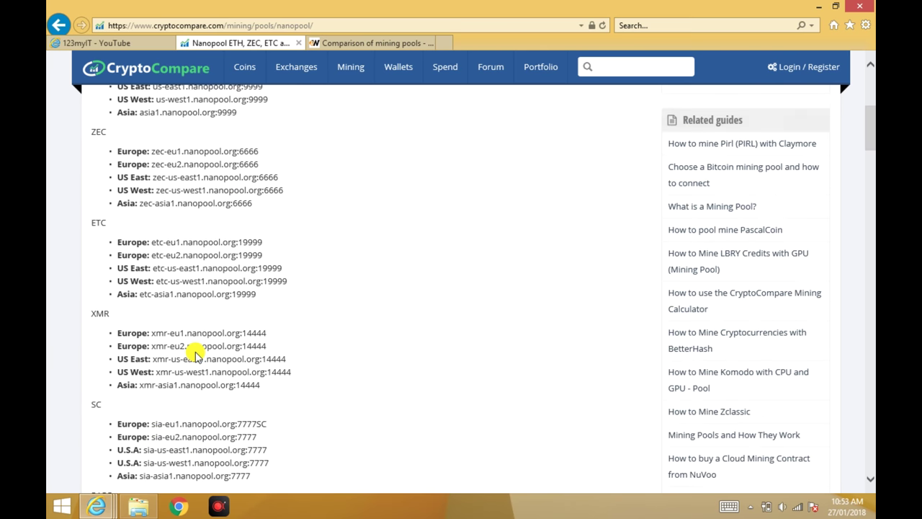
scroll(189, 350, up, 3)
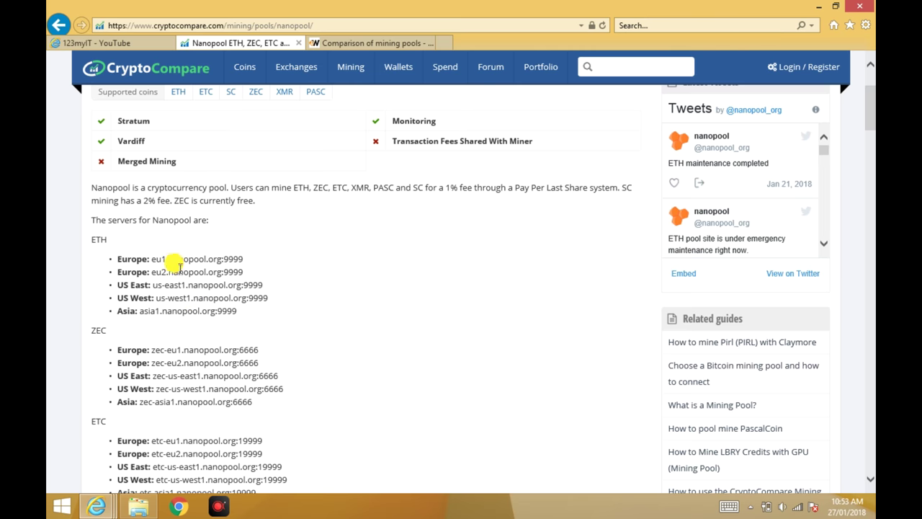
scroll(189, 281, down, 2)
scroll(189, 279, down, 4)
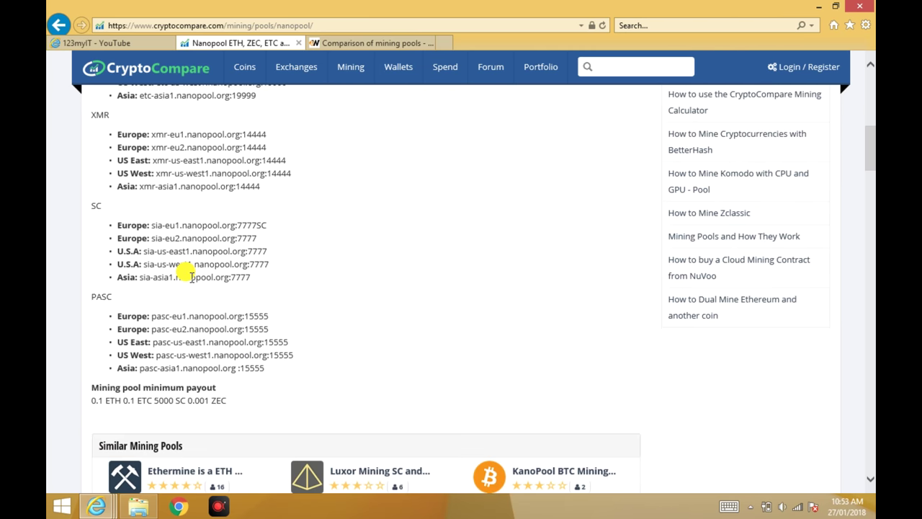
scroll(190, 275, up, 8)
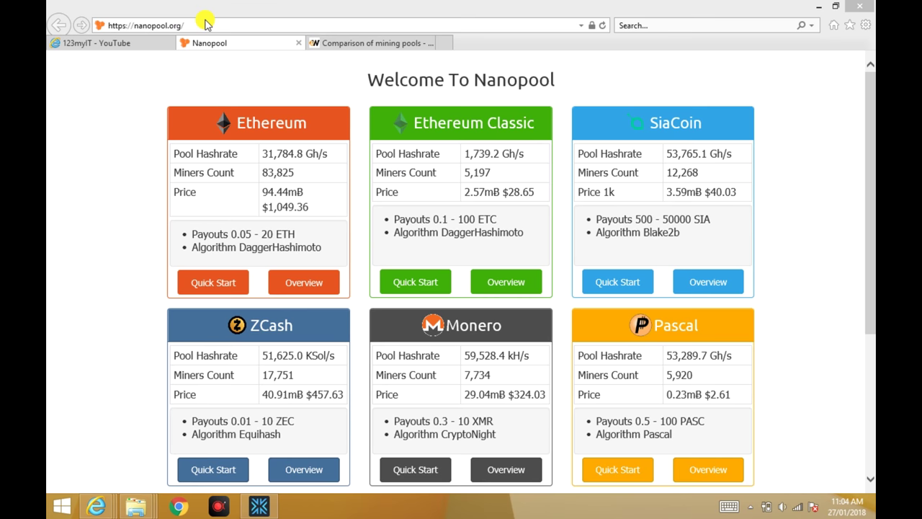
On nanopool.org, open the Ethereum Quick Start instructions and choose the Claymore DualMiner download
click(205, 25)
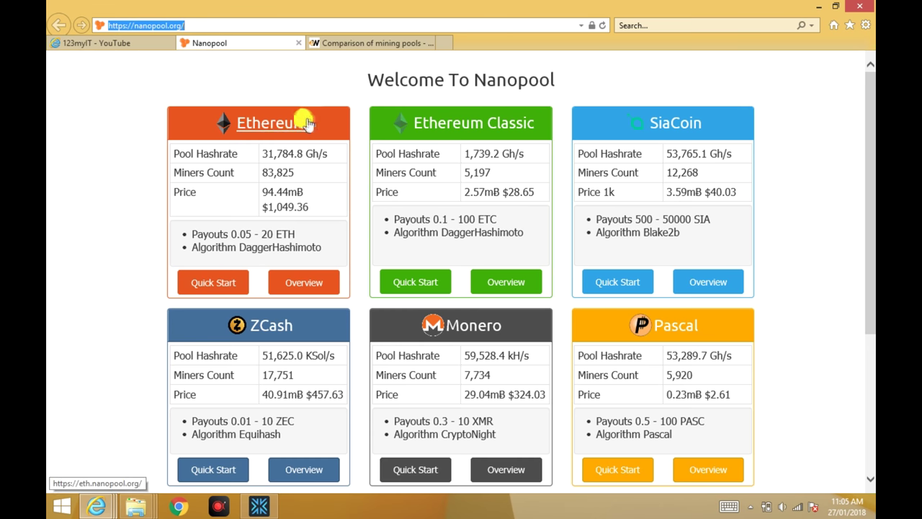
click(216, 283)
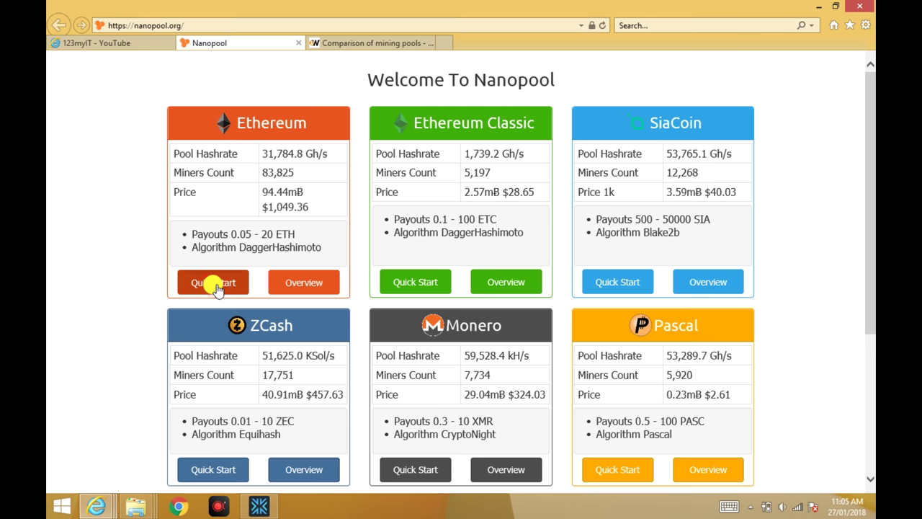
scroll(303, 277, down, 1)
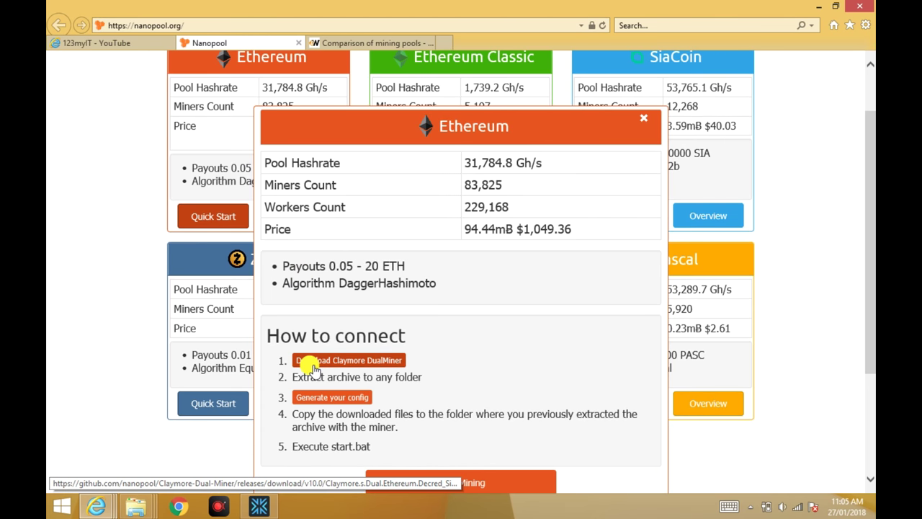
click(390, 363)
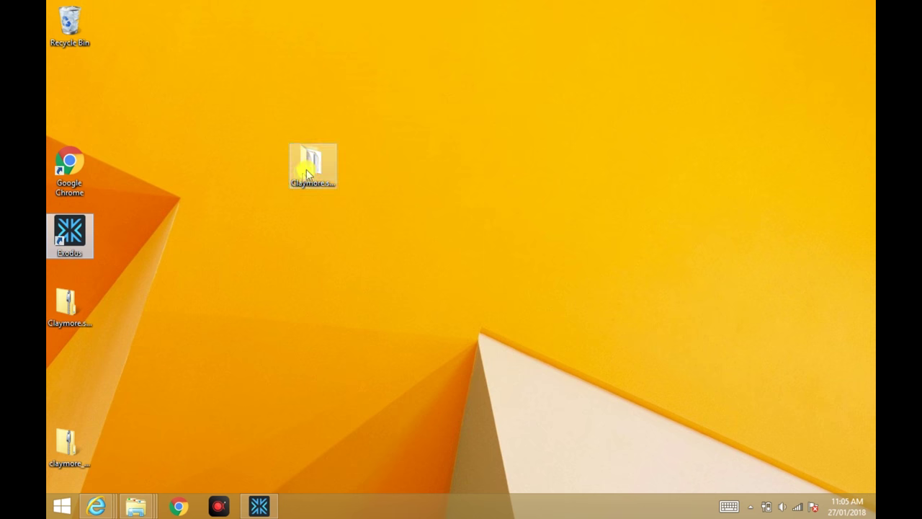
Check the extracted Claymore miner folder and its v10.0 zip archive on the desktop, then return to the Nanopool site
click(306, 173)
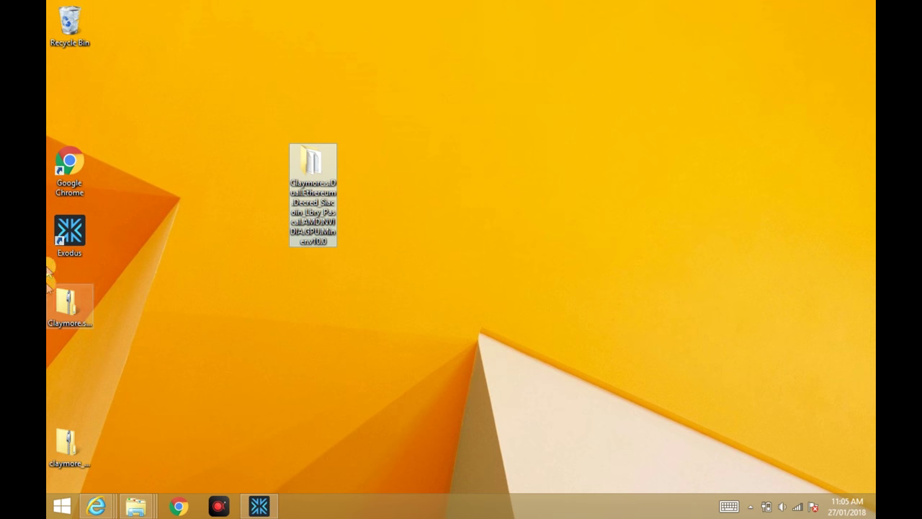
click(90, 301)
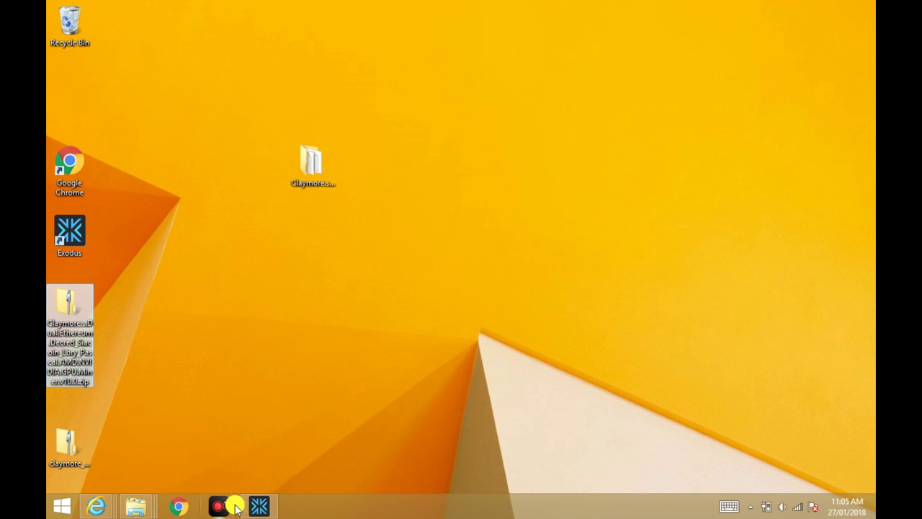
click(96, 506)
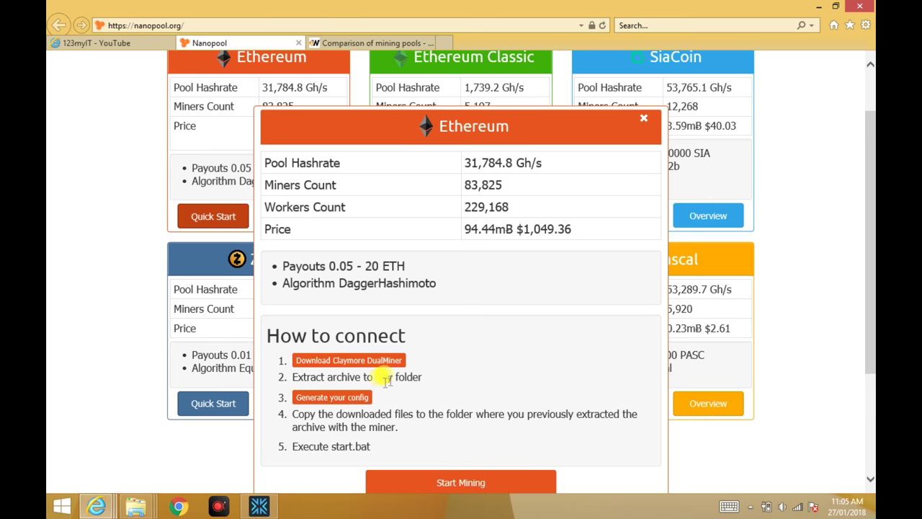
Open the Claymore DualMiner config generator and check the worker name KraKen and the email field
click(355, 401)
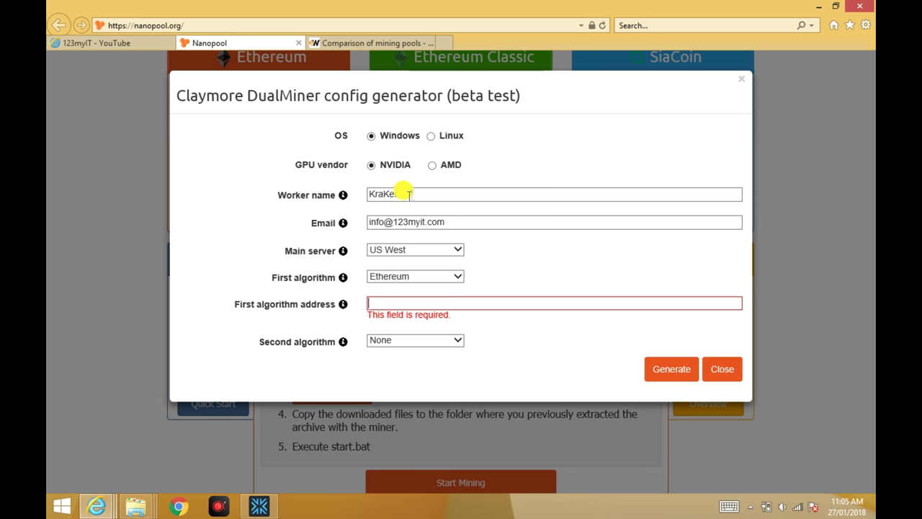
drag(407, 194, 356, 192)
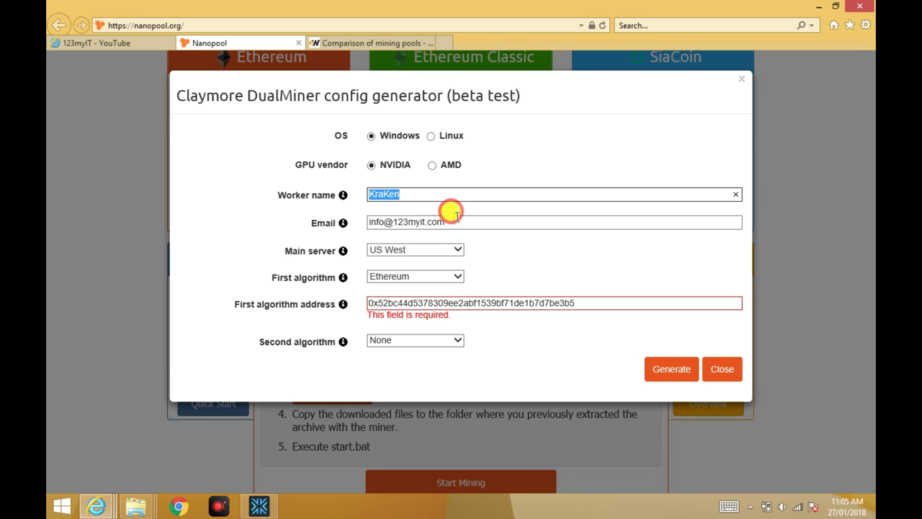
key(Tab)
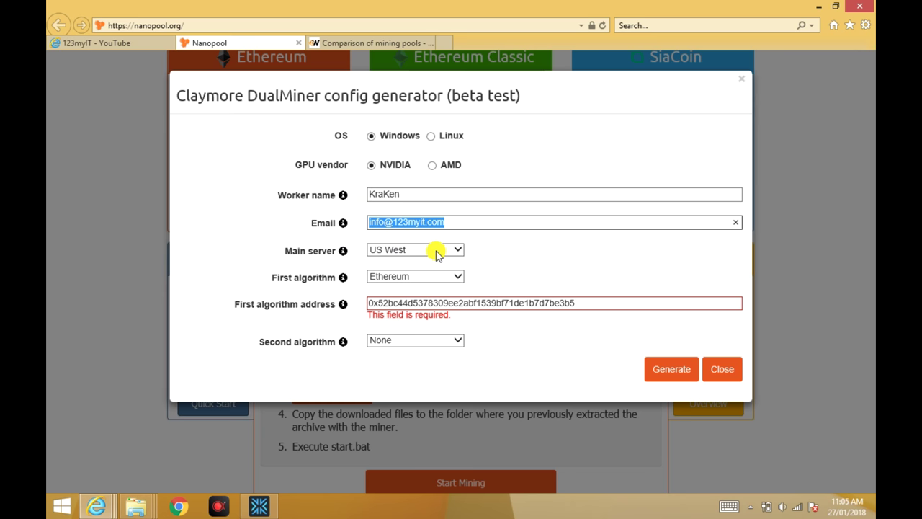
Review the main server and first algorithm choices, keeping US West and Ethereum
click(459, 250)
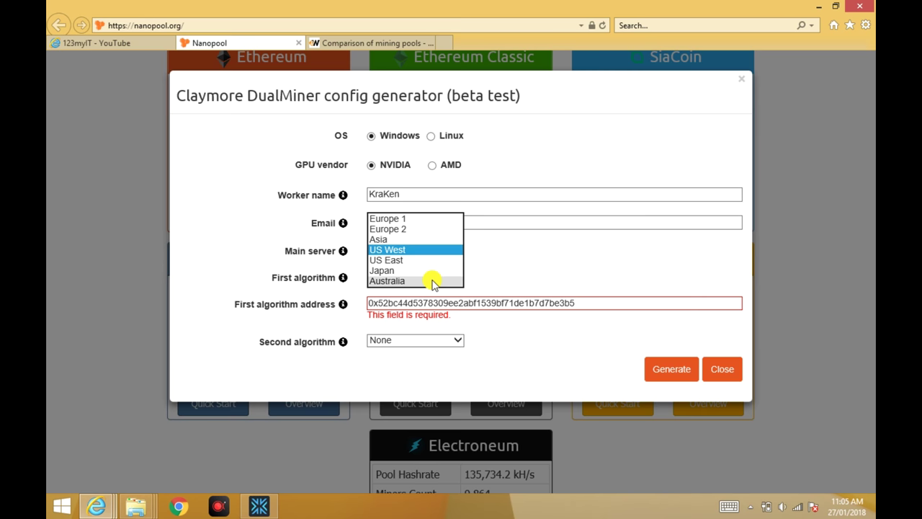
click(492, 251)
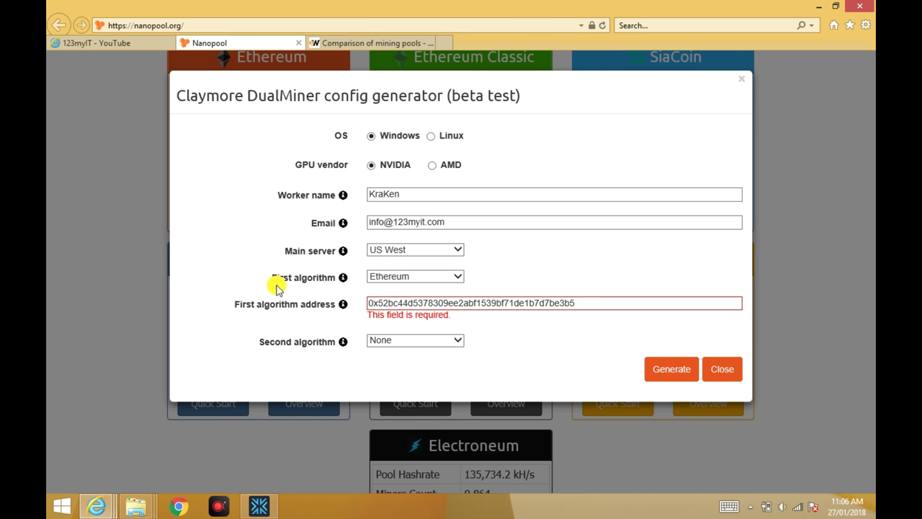
click(456, 277)
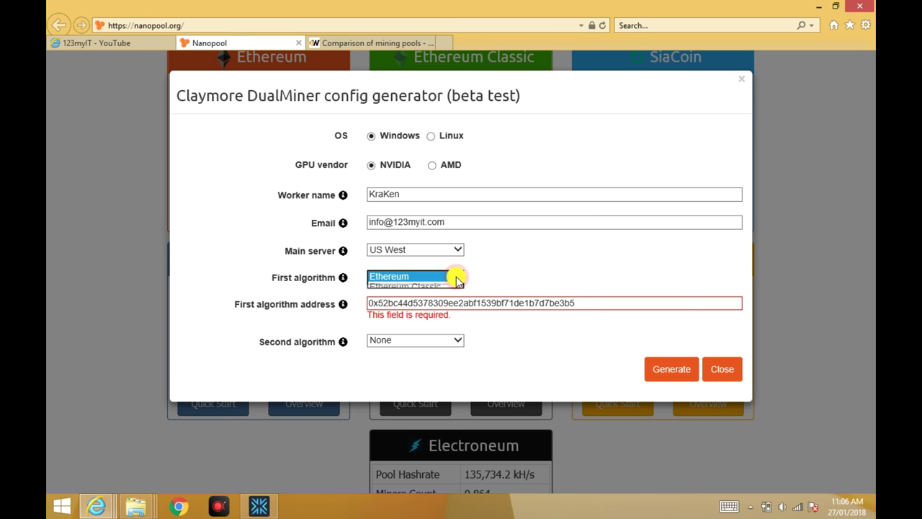
click(408, 276)
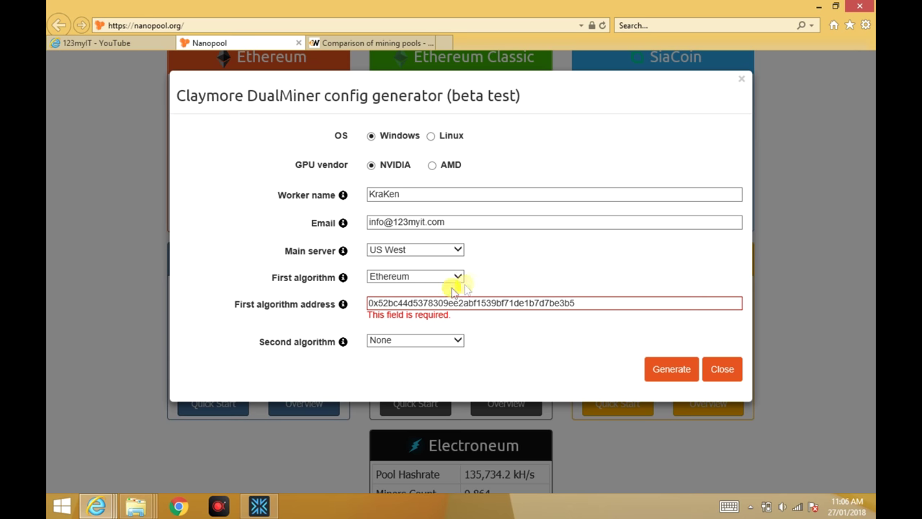
Replace the first algorithm address with the Ethereum receiving address copied from the Exodus wallet
key(ctrl+a)
key(BackSpace)
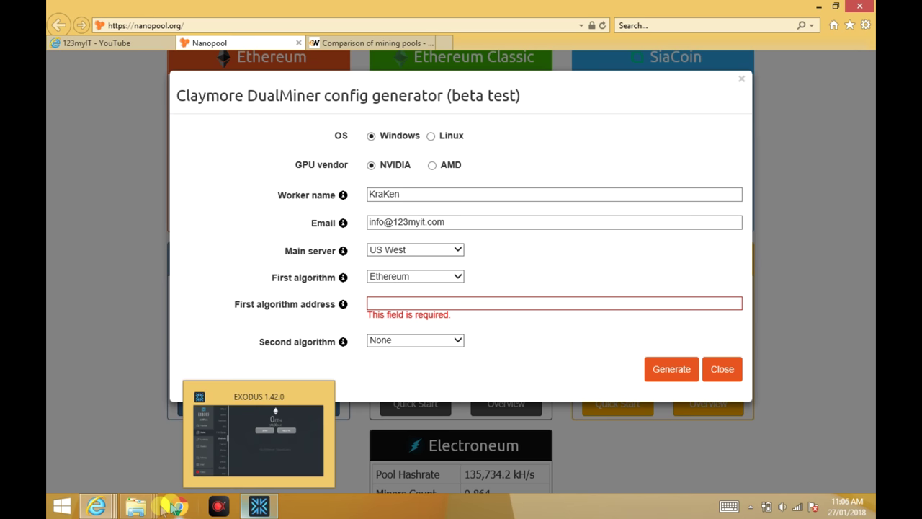
click(262, 454)
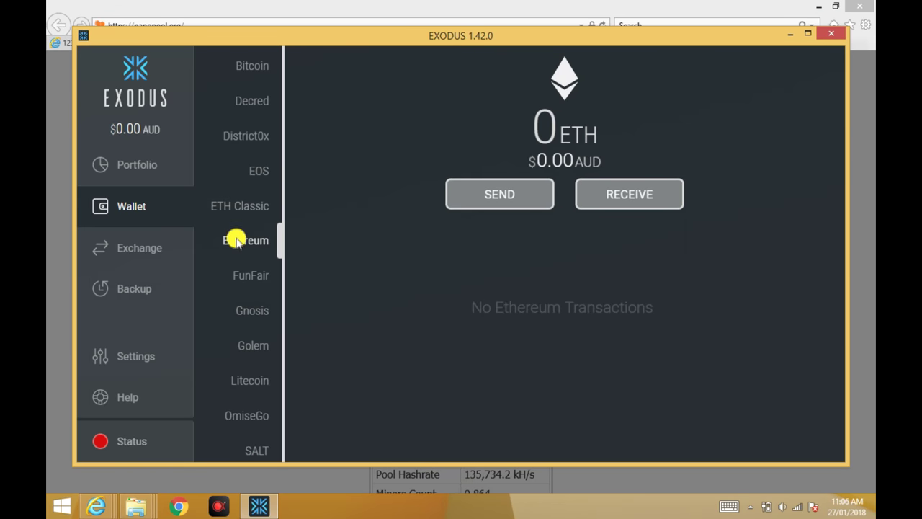
click(616, 199)
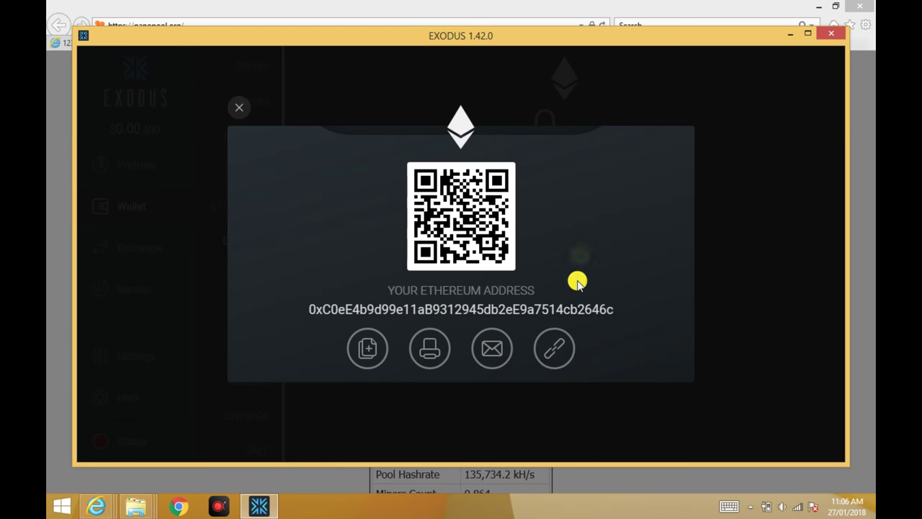
double_click(626, 310)
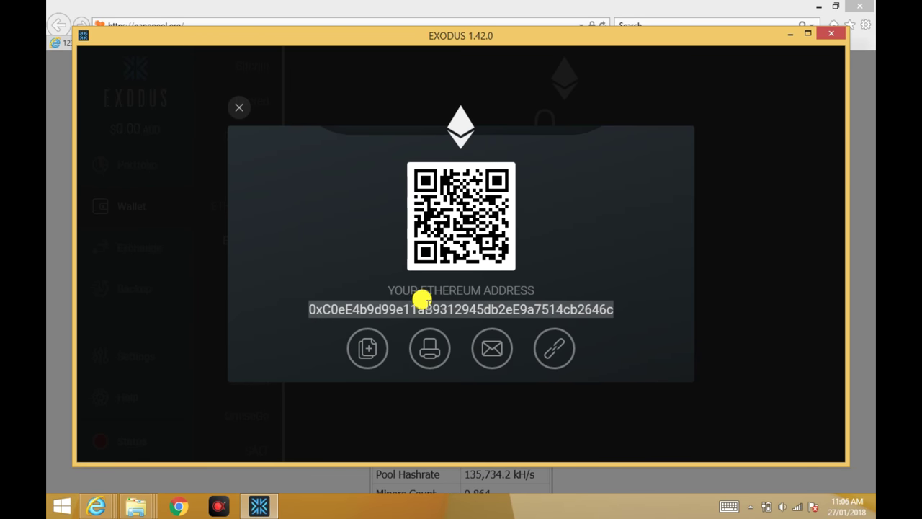
click(258, 506)
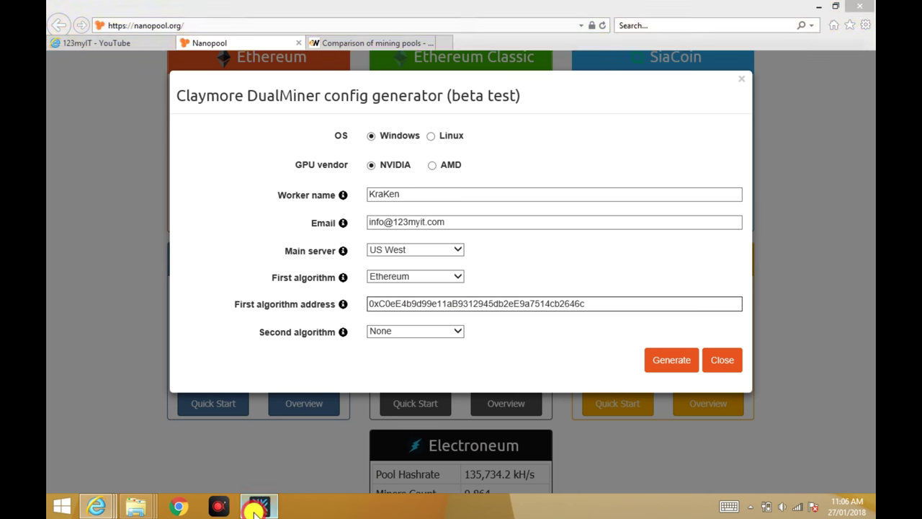
click(256, 508)
click(257, 508)
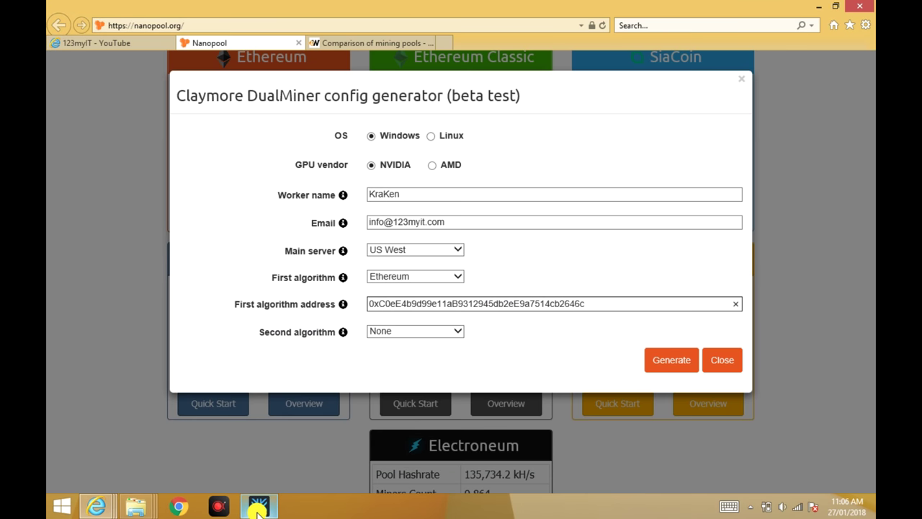
click(608, 298)
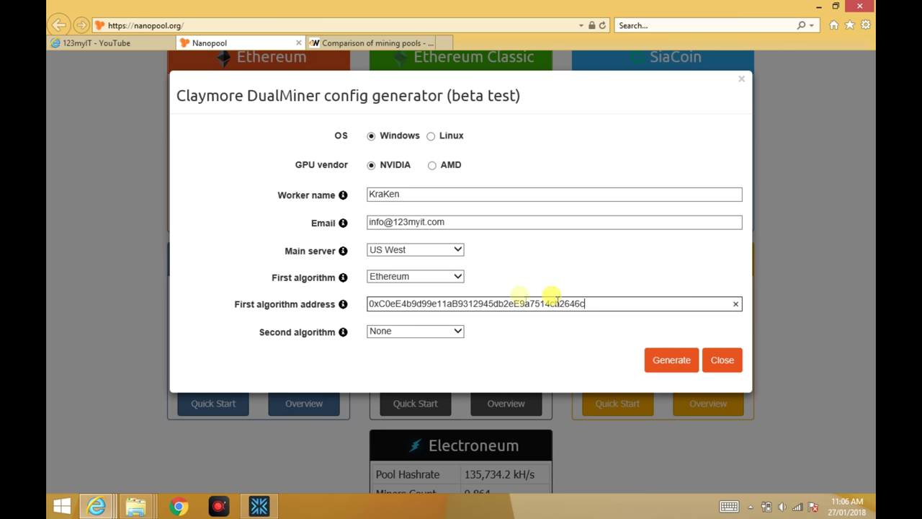
Try SiaCoin and PascalCoin as the second algorithm, and return it to None
click(457, 331)
click(456, 308)
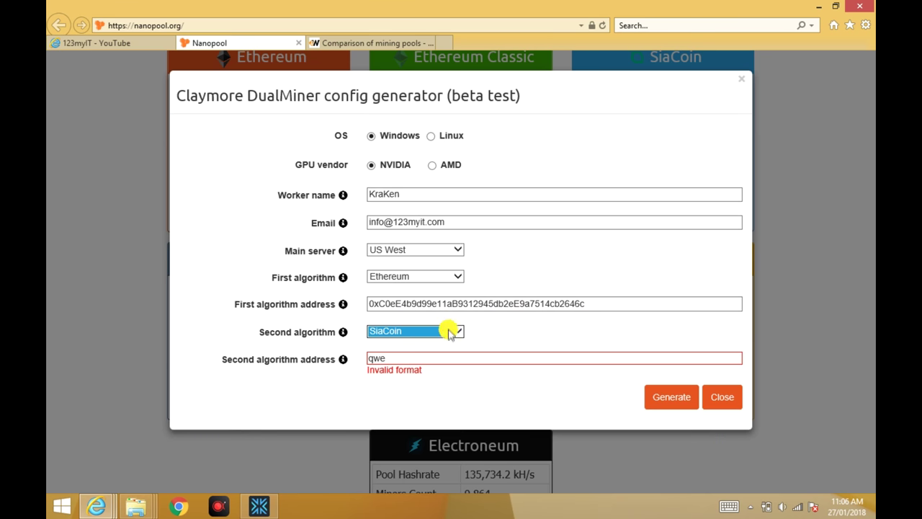
click(453, 334)
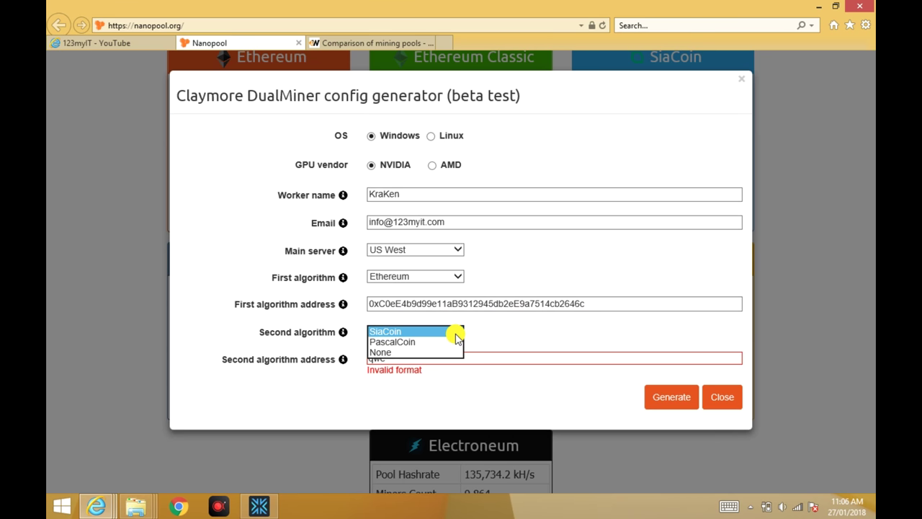
click(446, 342)
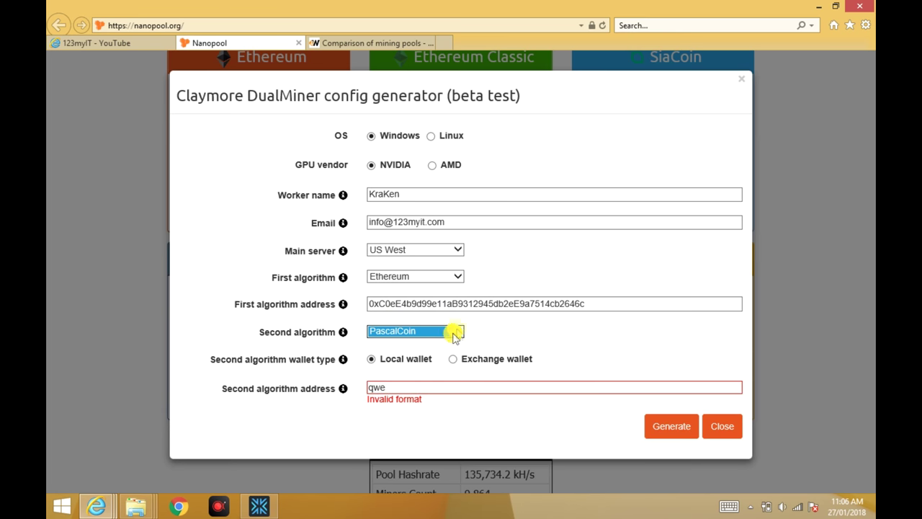
click(459, 332)
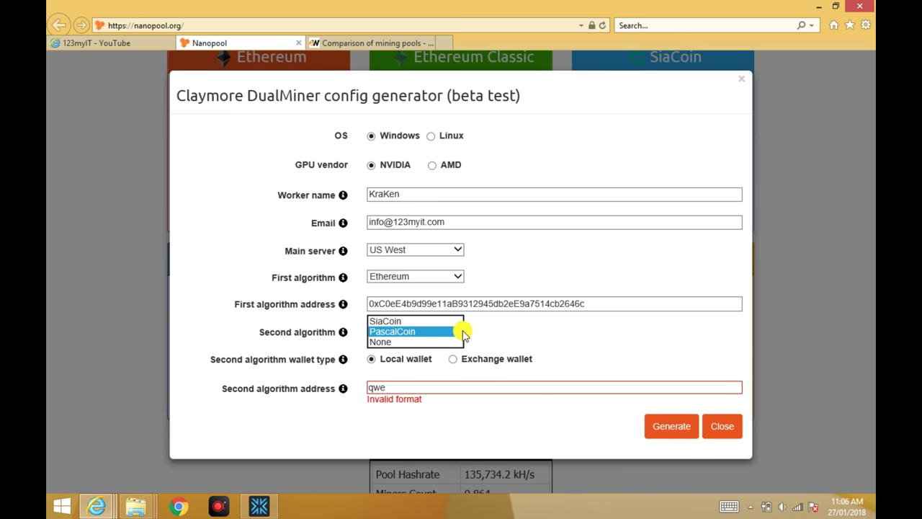
click(438, 342)
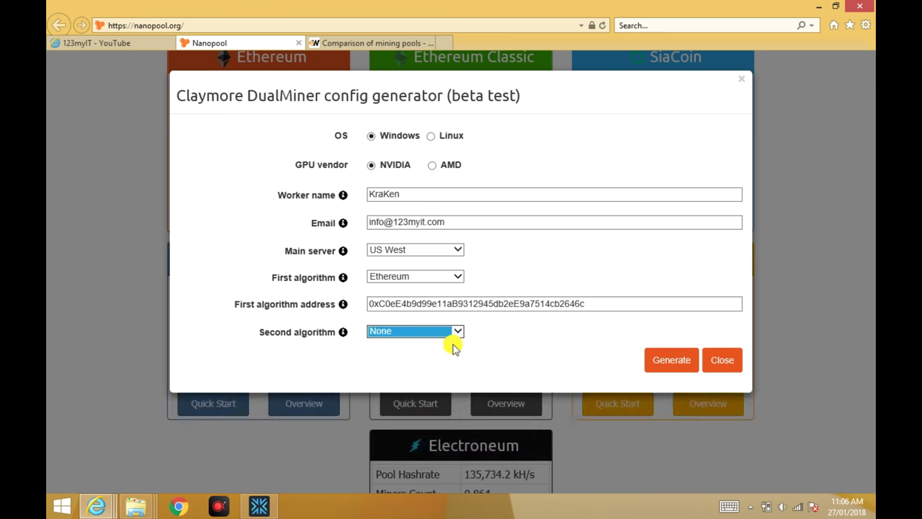
Generate the miner configuration and save claymore_config_nanopool.zip to the desktop, replacing the existing file
click(661, 363)
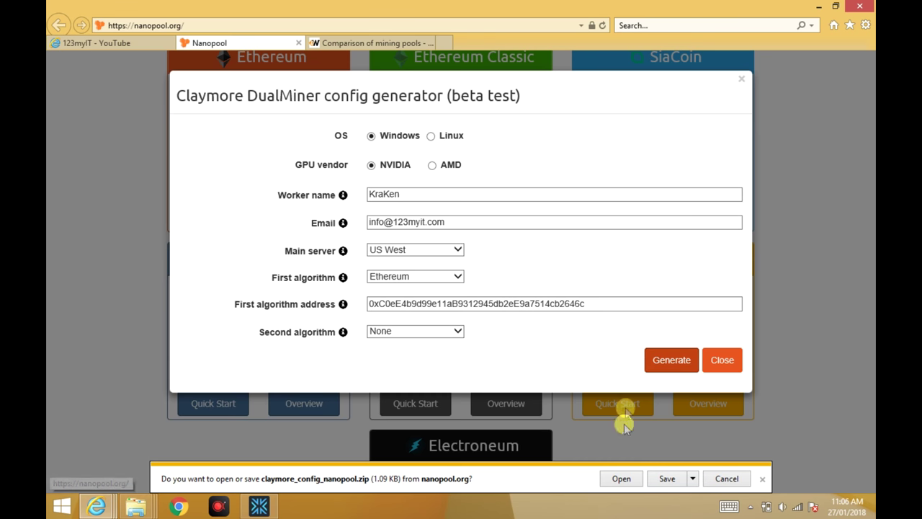
click(692, 479)
click(720, 465)
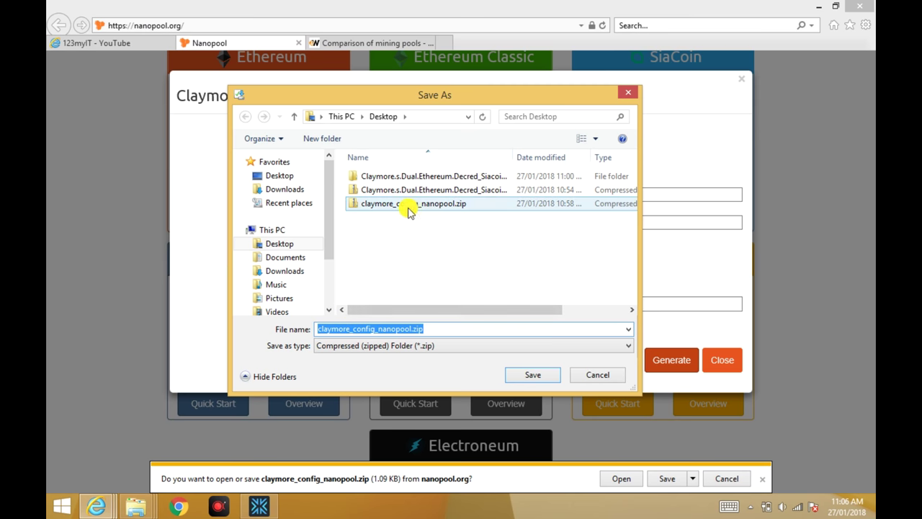
click(531, 375)
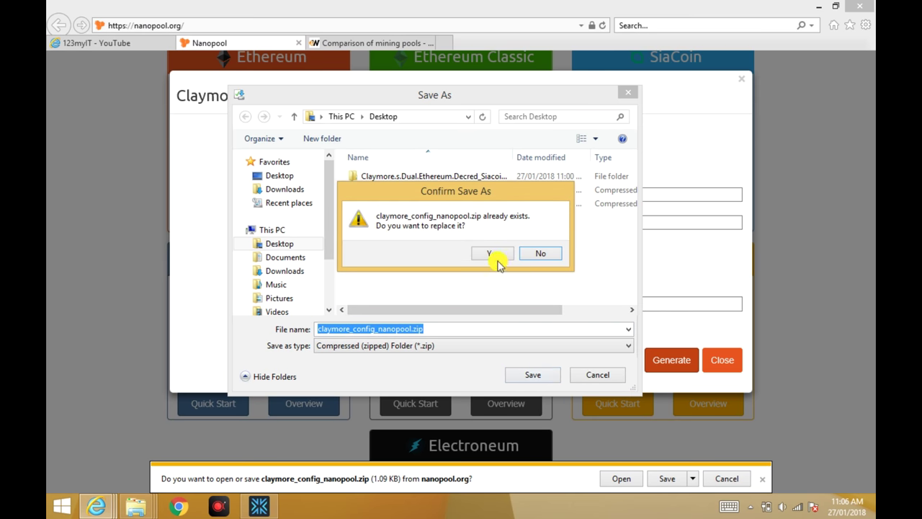
click(495, 256)
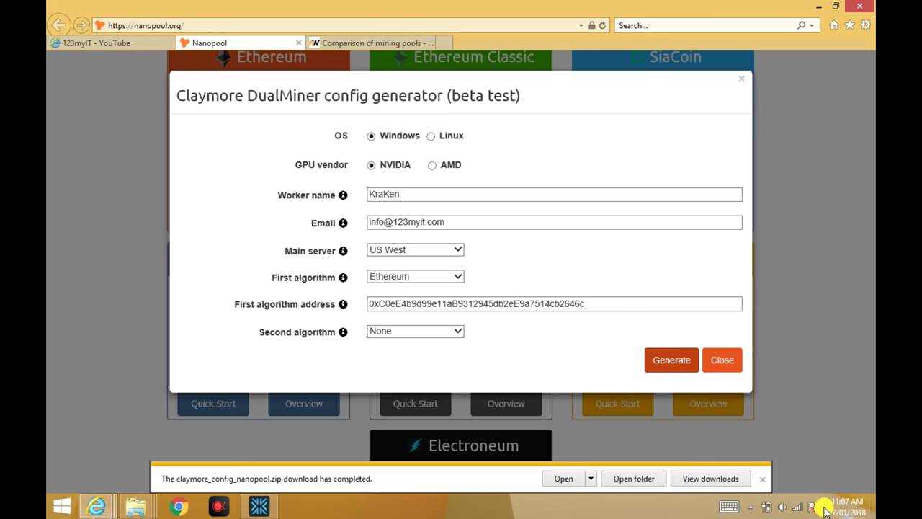
Move claymore_config_nanopool.zip near the Claymore miner folder on the desktop and look through the folder's program and batch files
click(872, 513)
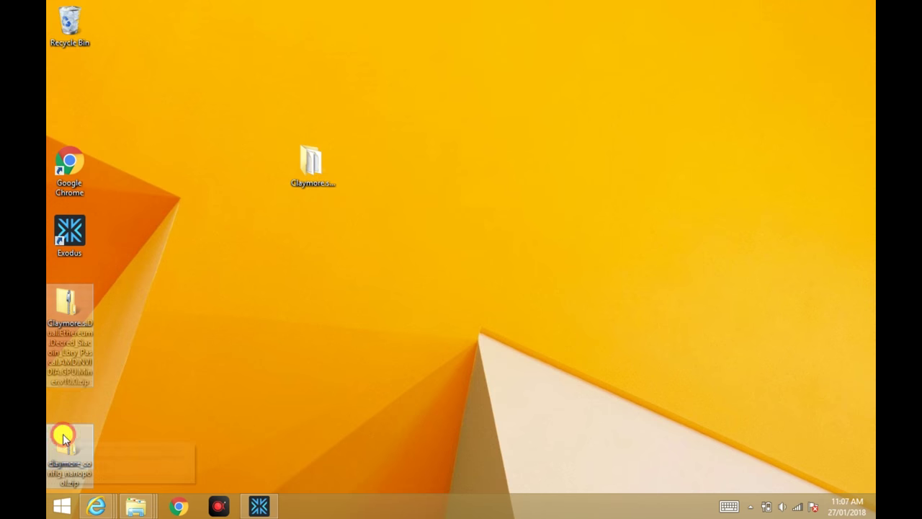
drag(63, 442, 357, 236)
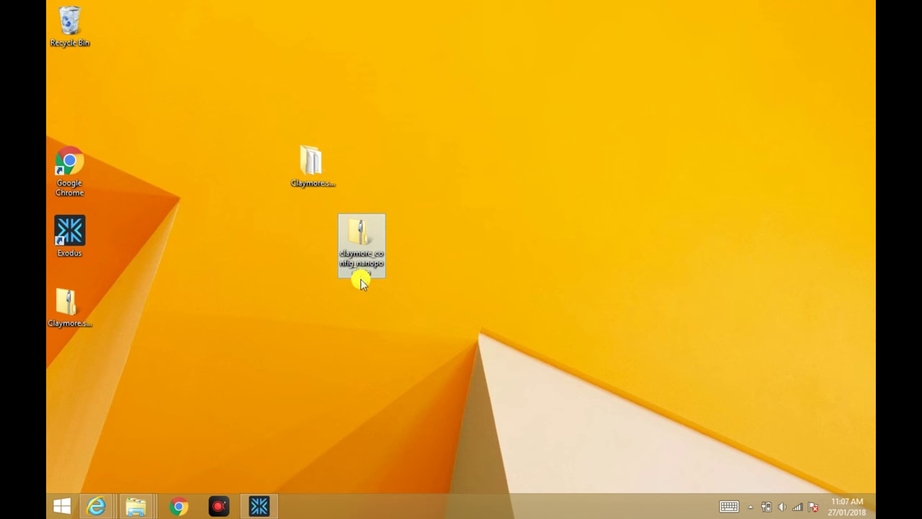
click(330, 196)
double_click(319, 164)
scroll(439, 202, down, 6)
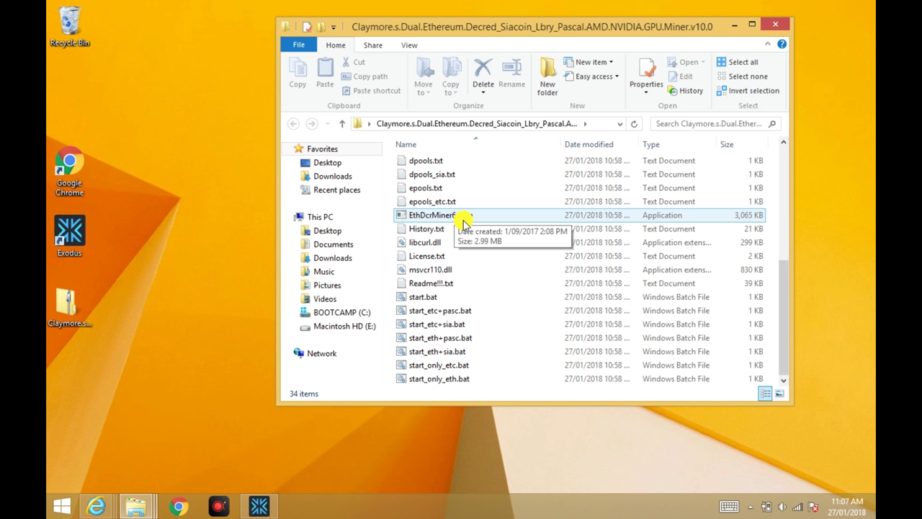
click(466, 218)
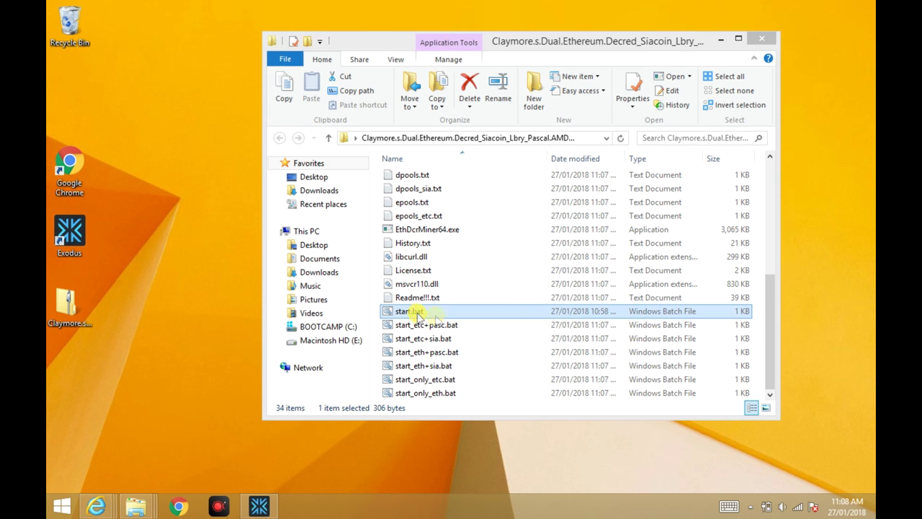
click(738, 39)
Extract all files from claymore_config_nanopool.zip into the Claymore v10.0 miner folder, replacing the same-named files, and close both folder windows
click(382, 228)
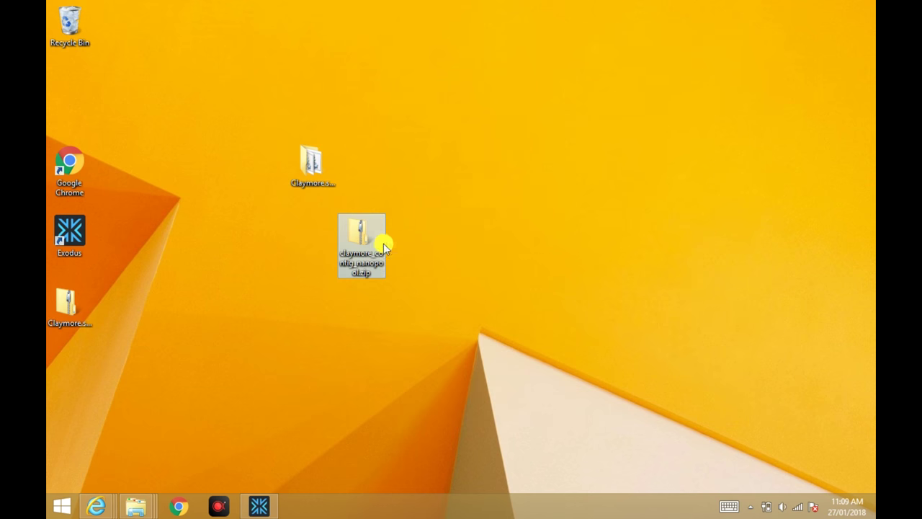
double_click(376, 245)
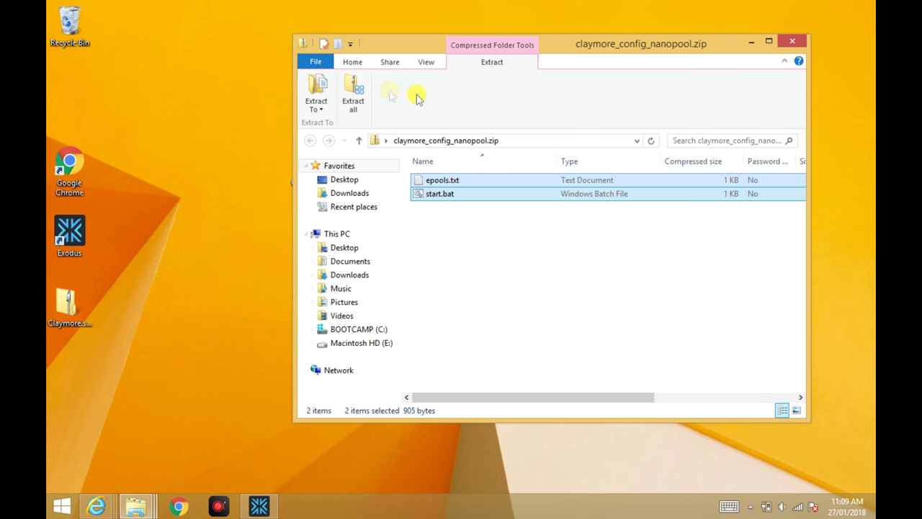
click(353, 93)
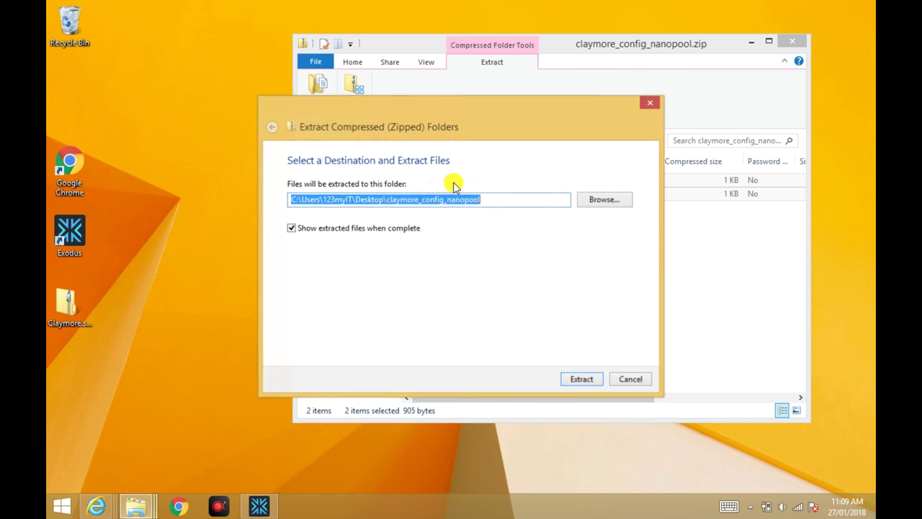
click(616, 200)
click(484, 268)
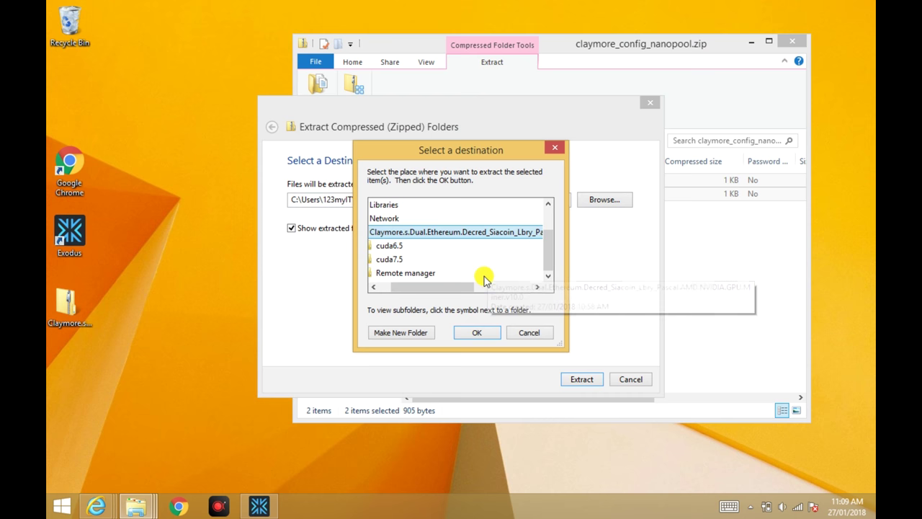
click(475, 332)
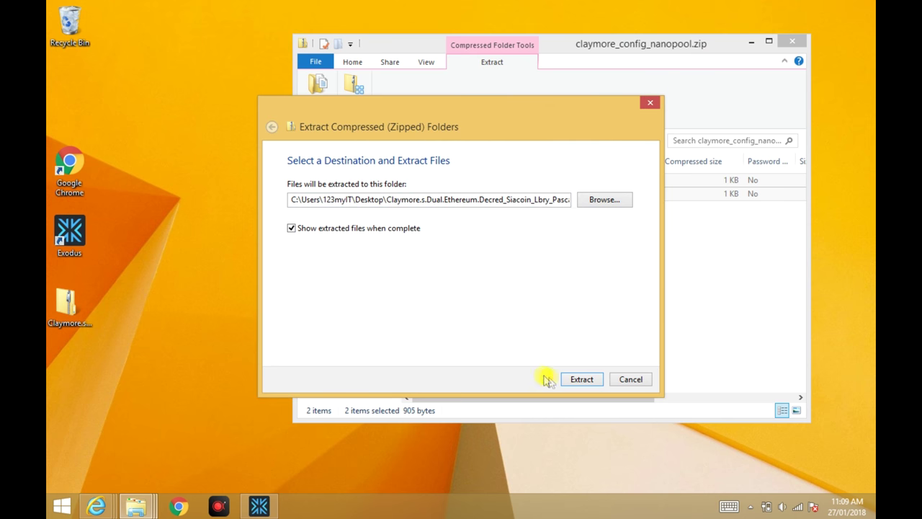
click(580, 379)
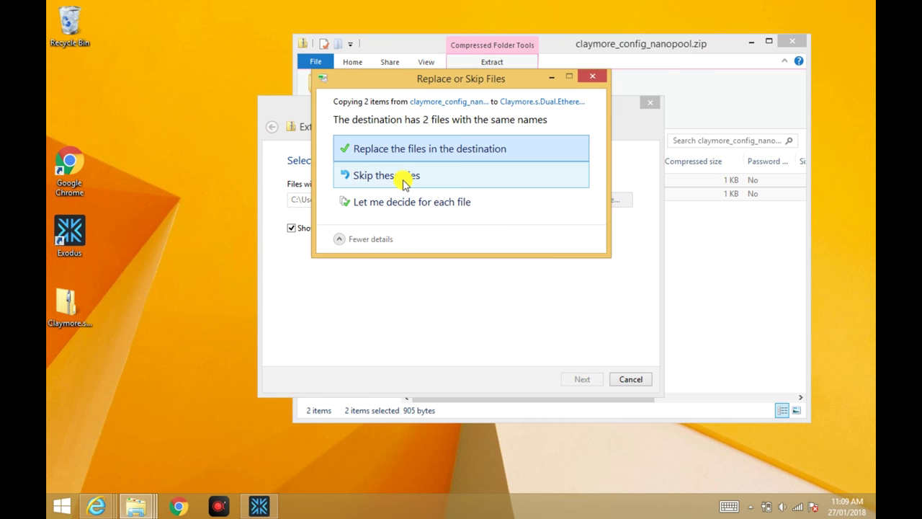
click(416, 153)
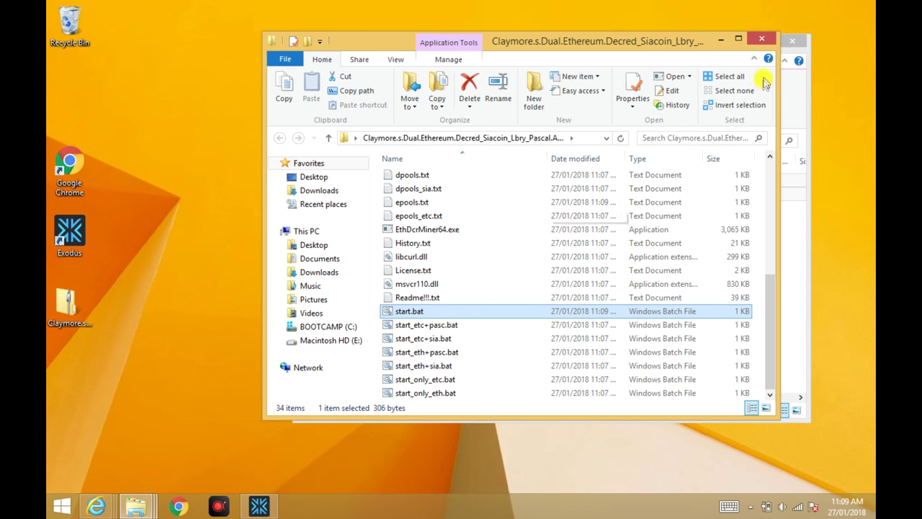
click(769, 43)
click(792, 44)
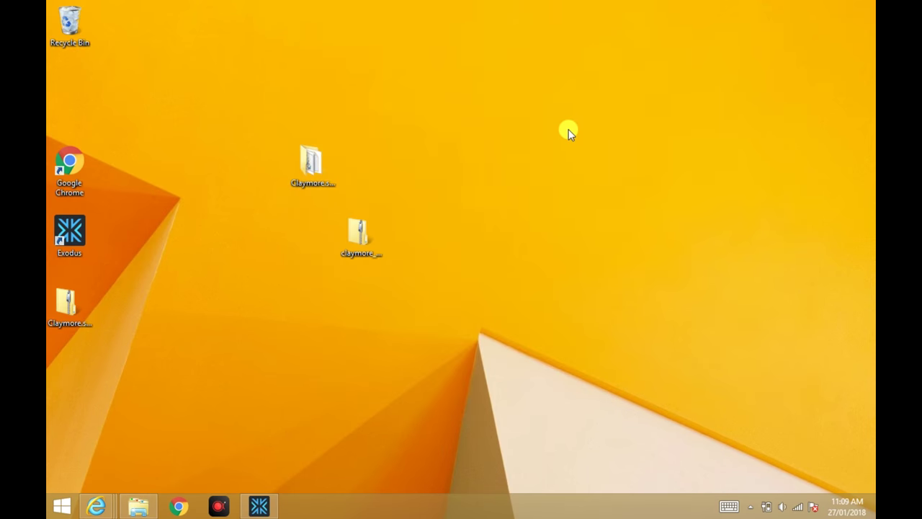
Open start.bat from the Claymore miner folder for editing in Notepad, allowing it past the SmartScreen block
click(361, 223)
double_click(313, 162)
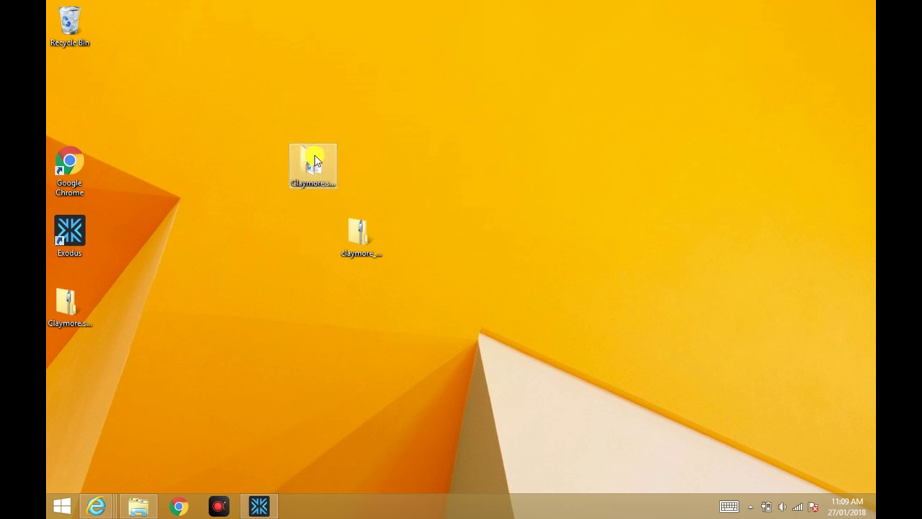
scroll(530, 240, down, 6)
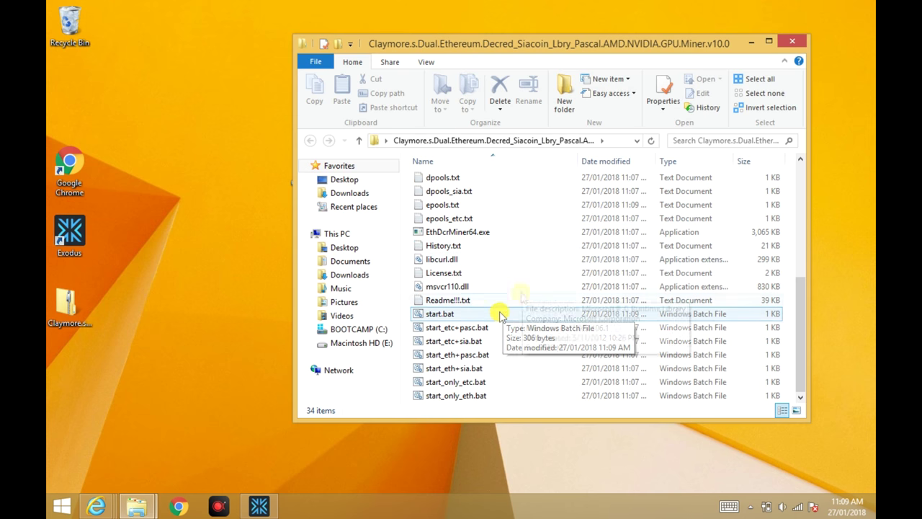
right_click(432, 314)
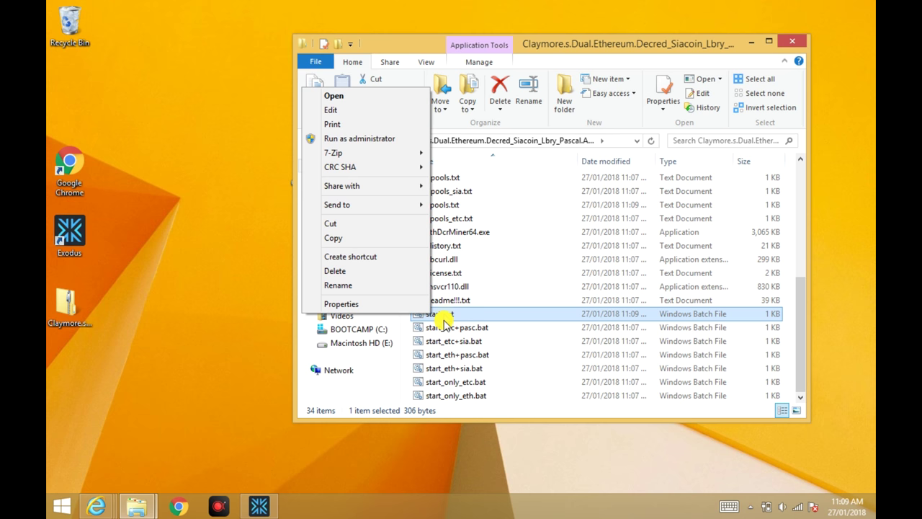
click(381, 136)
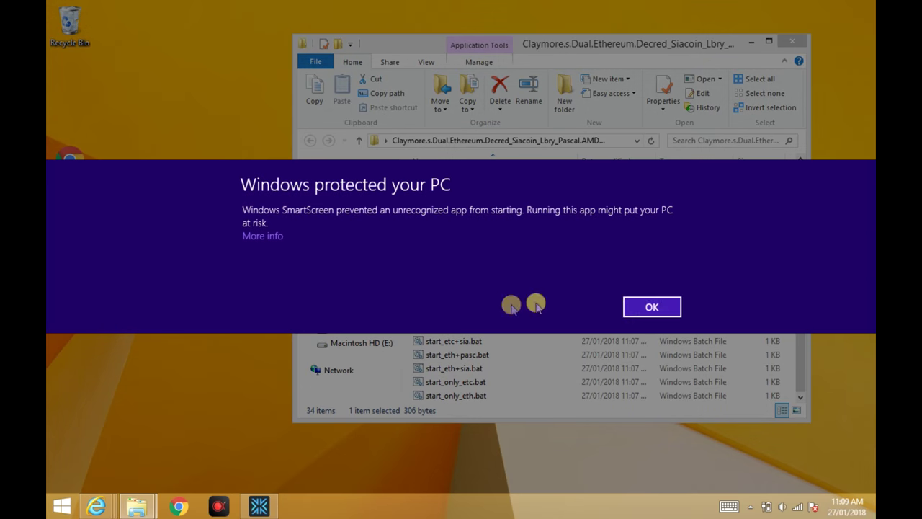
click(275, 237)
click(545, 307)
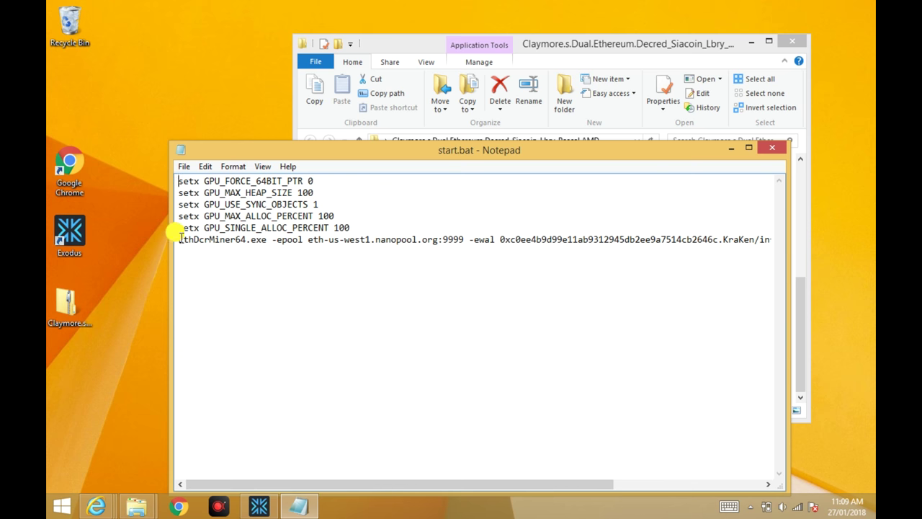
Examine the EthDcrMiner64.exe command's pool and wallet settings in start.bat, and compare the wallet address with the Ethereum address in Exodus
drag(181, 237, 255, 239)
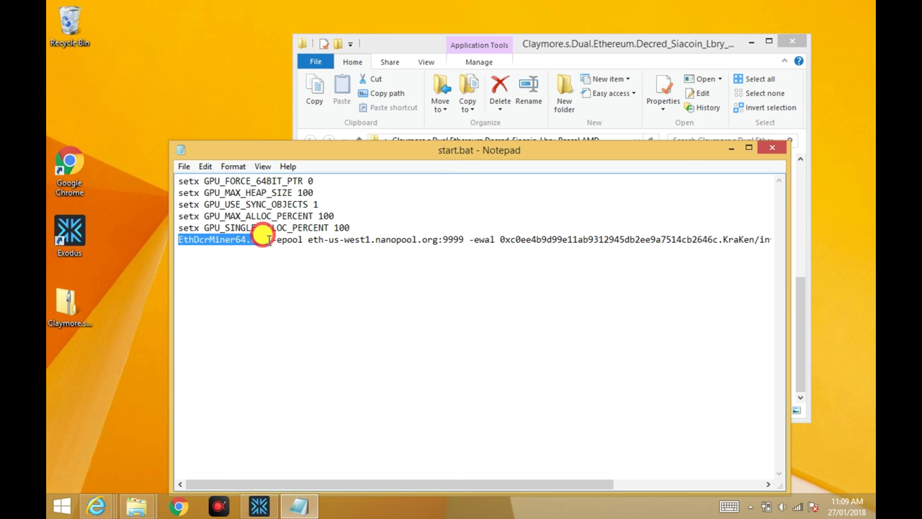
click(300, 240)
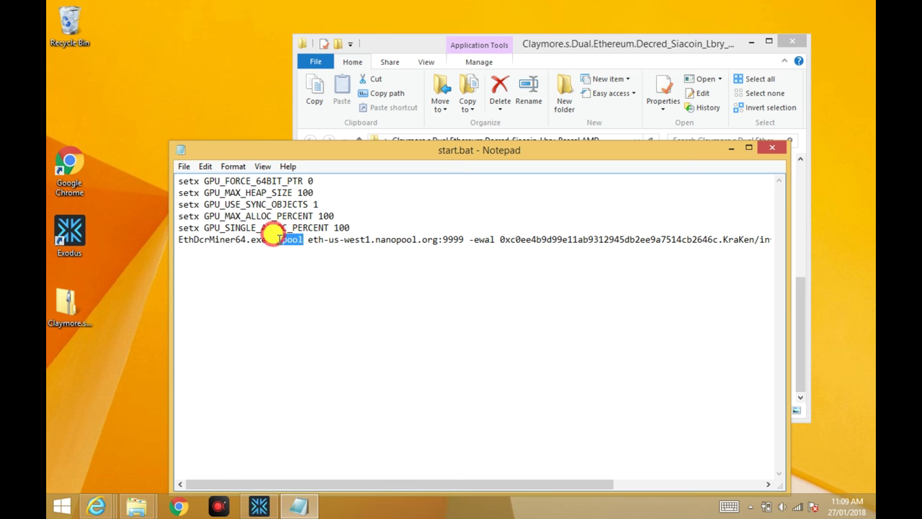
double_click(288, 240)
drag(309, 240, 721, 239)
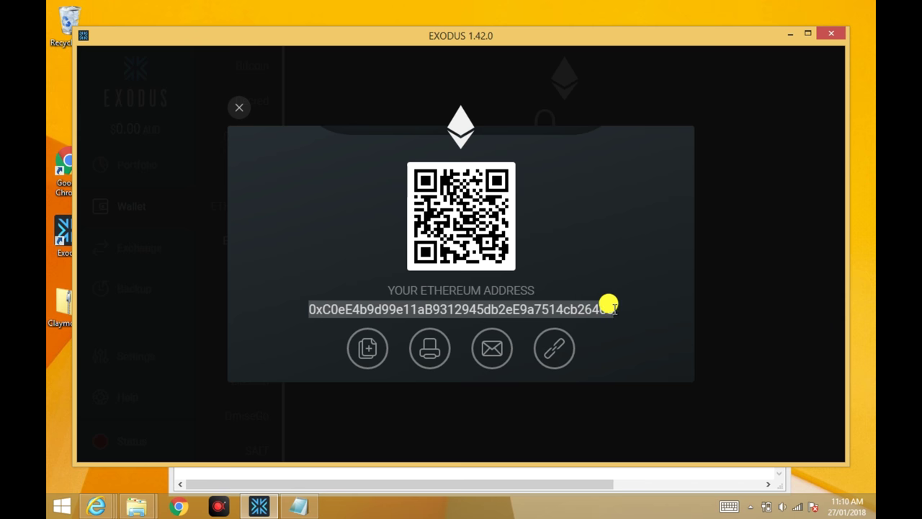
click(790, 34)
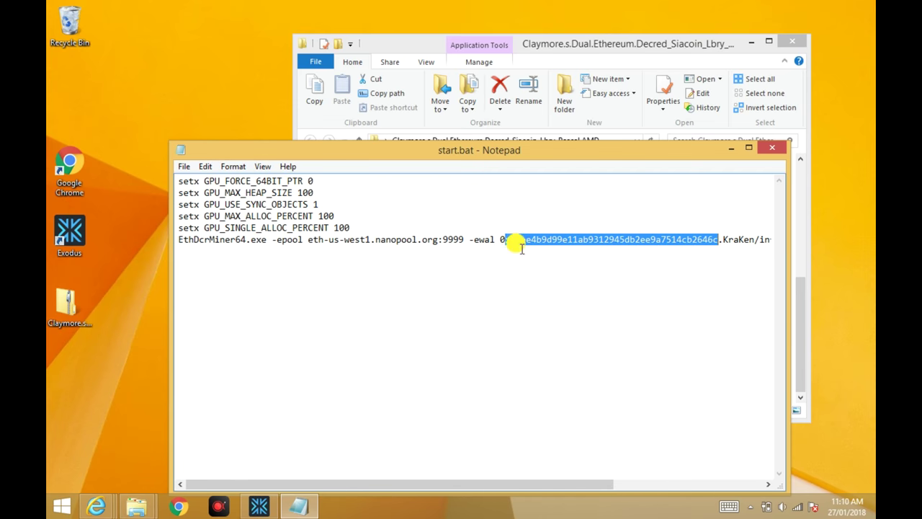
Review the worker name, e-mail and remaining options at the end of the mining command, and close start.bat
click(713, 241)
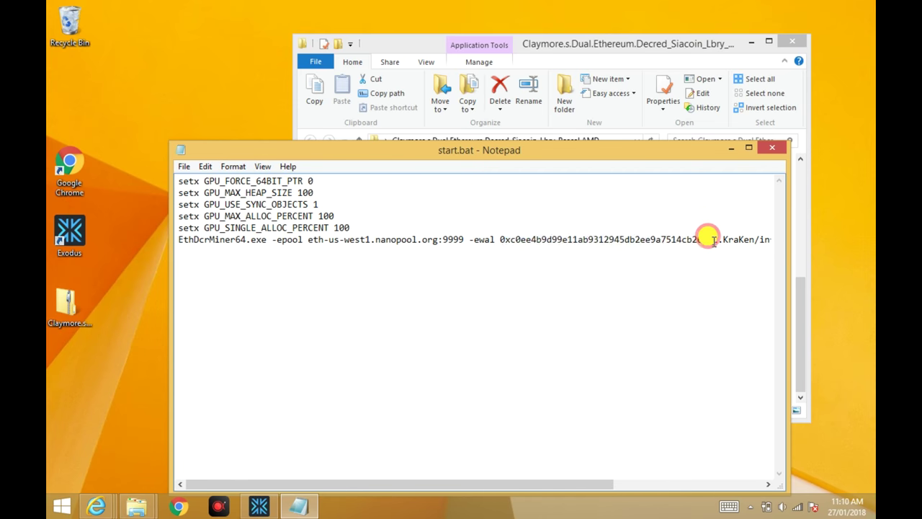
drag(716, 239, 784, 229)
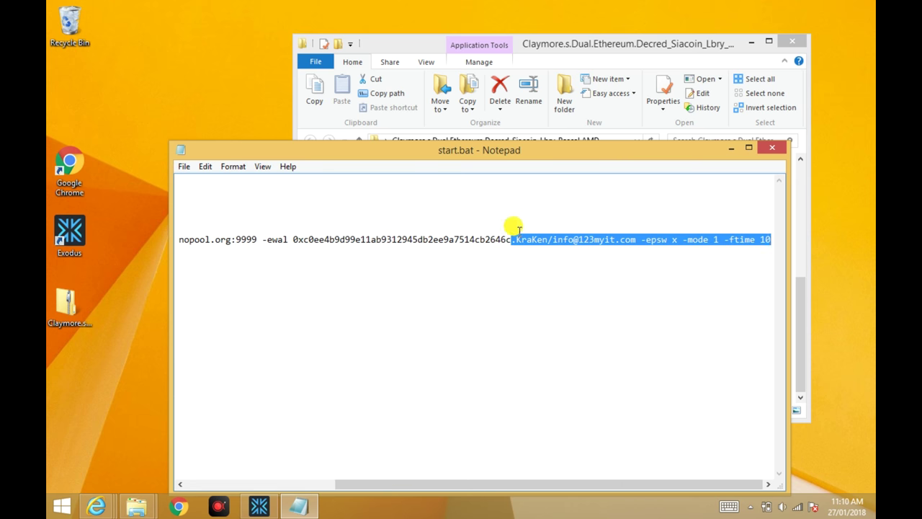
click(545, 239)
double_click(545, 239)
click(603, 239)
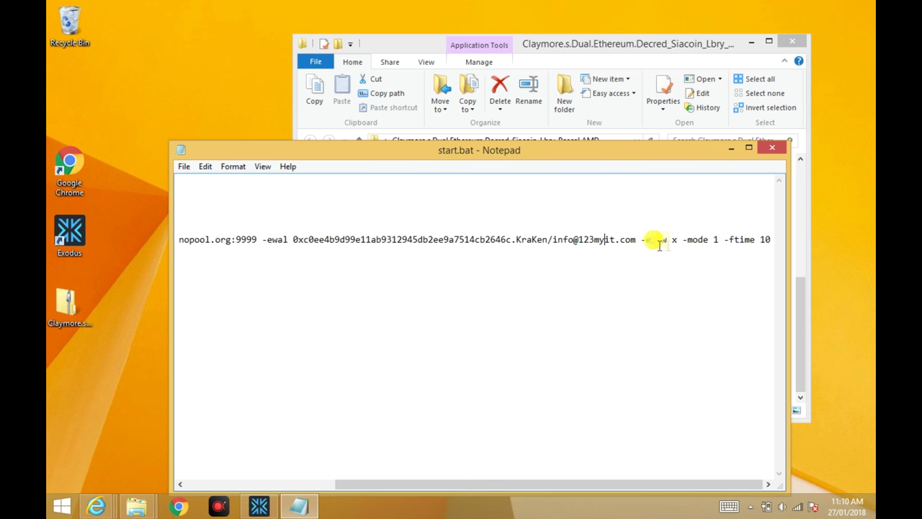
click(780, 150)
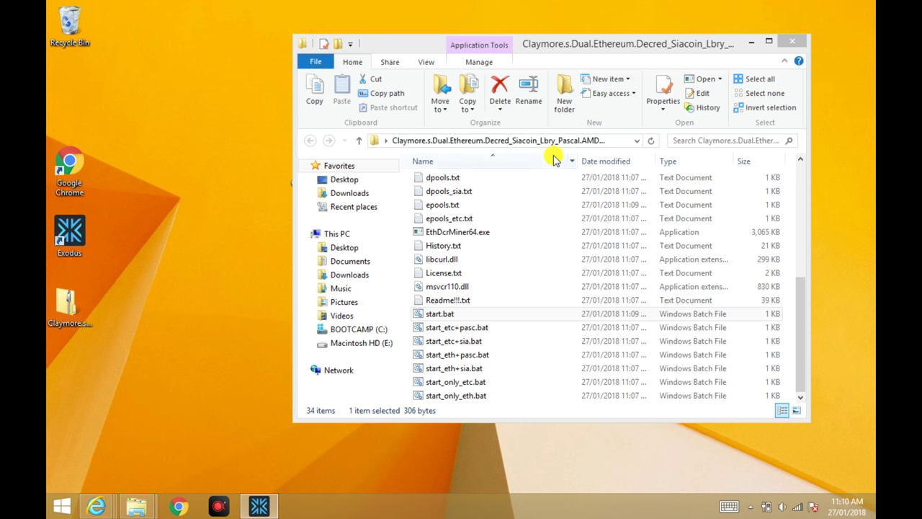
Run start.bat to launch the Ethereum miner, and locate the log files in the miner folder
double_click(443, 317)
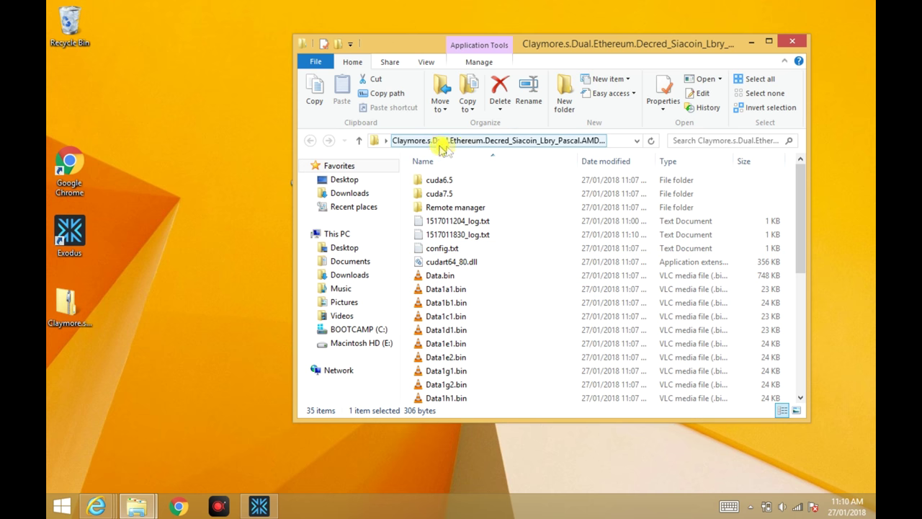
mouse_move(461, 186)
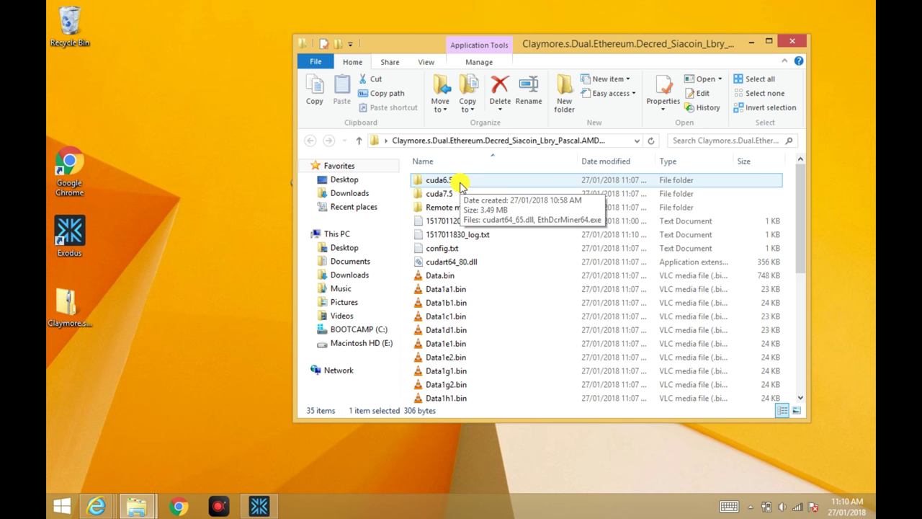
mouse_move(454, 226)
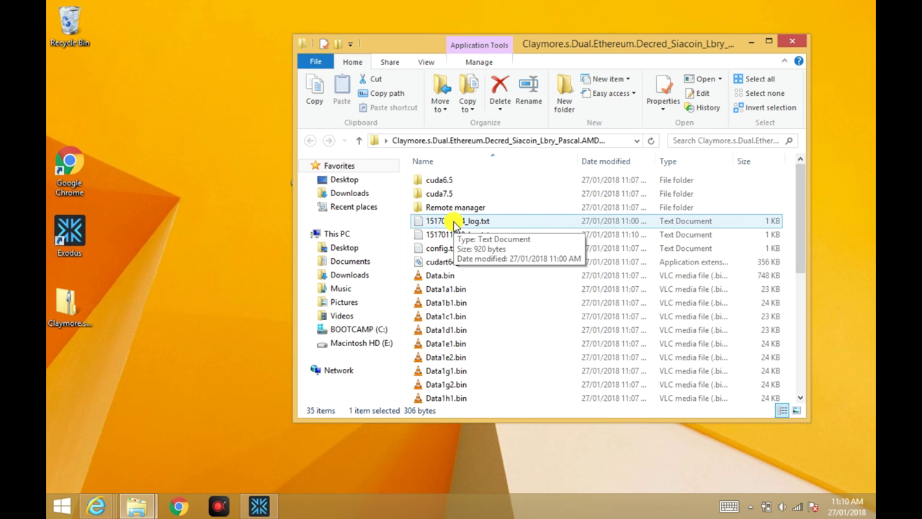